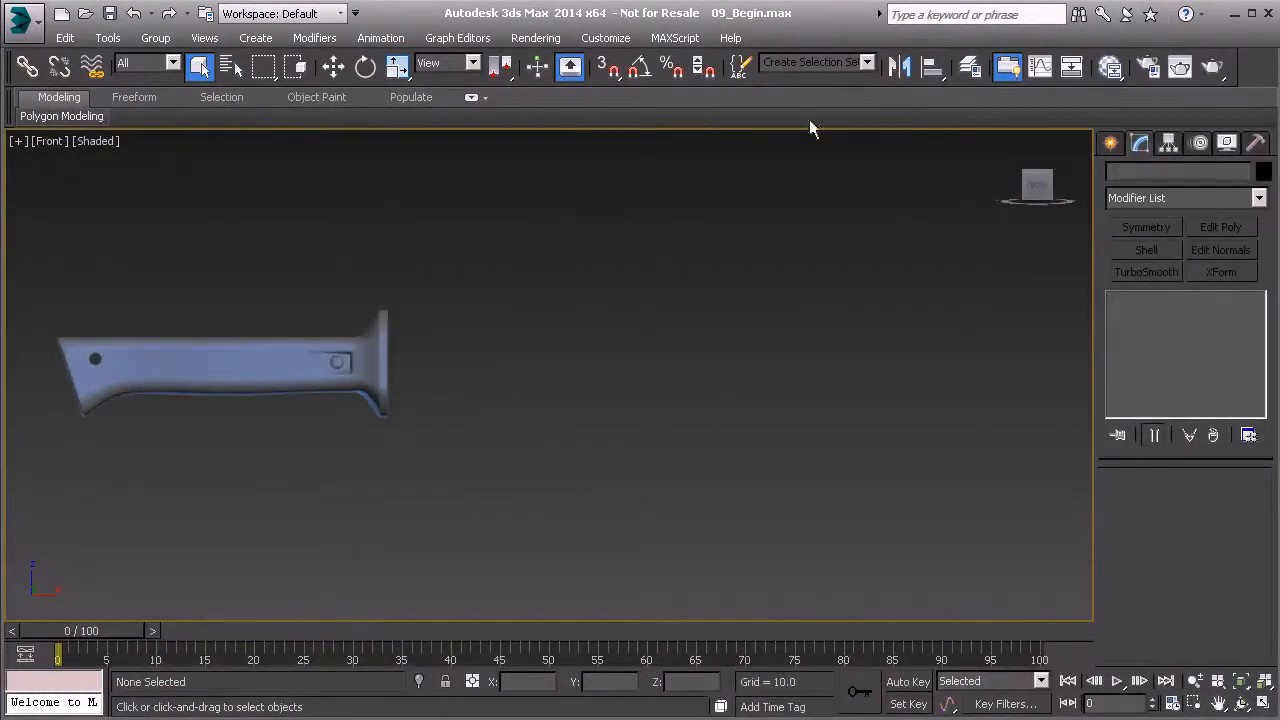
Start a Line spline at the handle's guard and trace the blade's upper edge: a straight run about 248 long, a notch and a flat about 24 long
left_click(1112, 144)
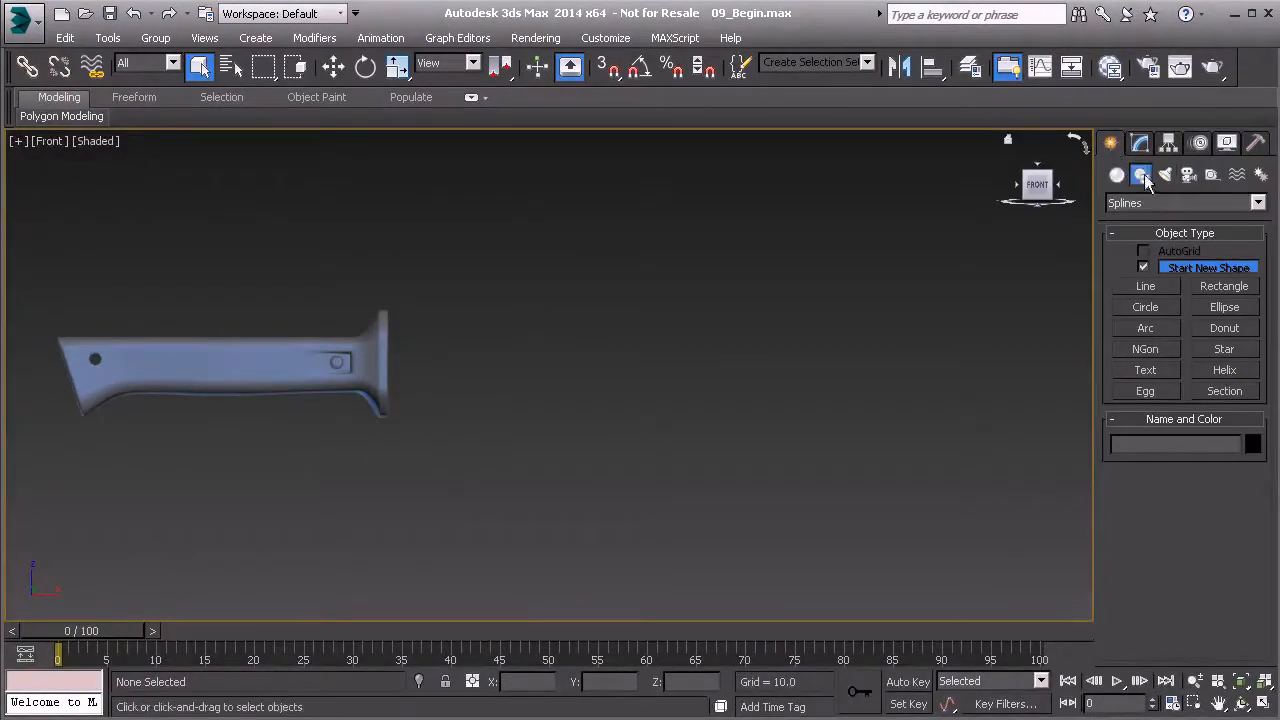
left_click(1147, 288)
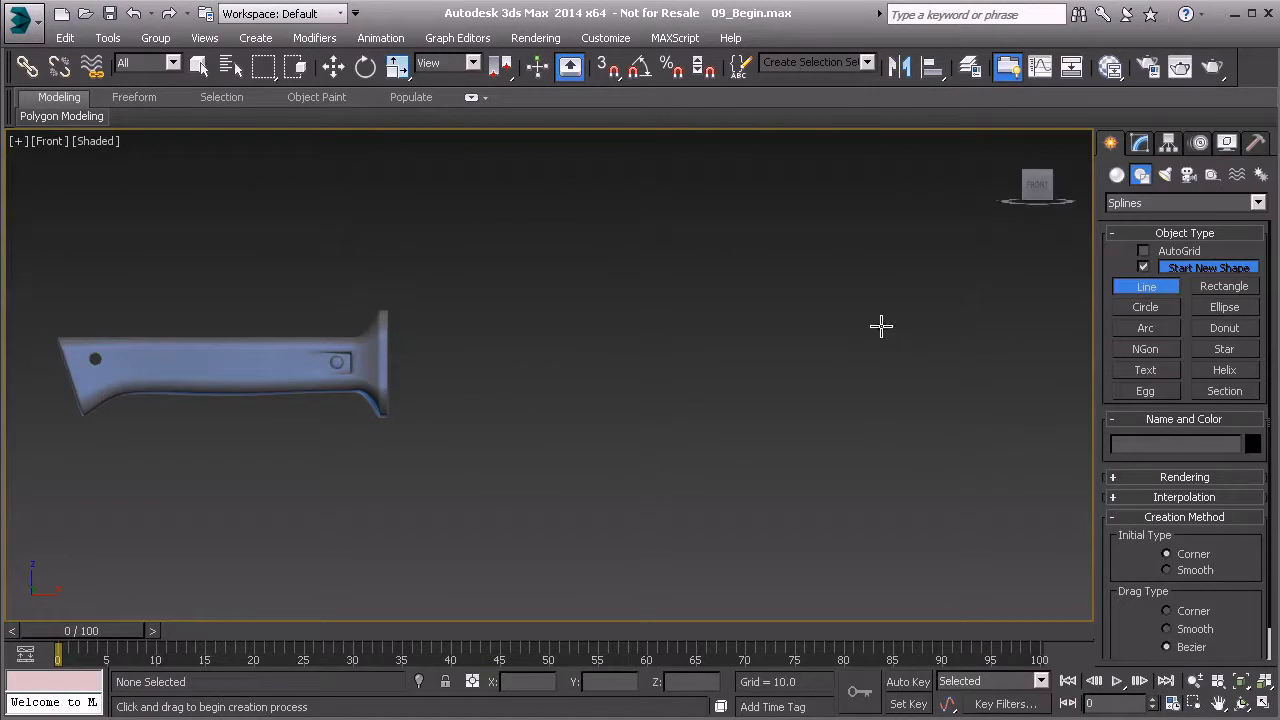
middle_click_drag(734, 314, 621, 322)
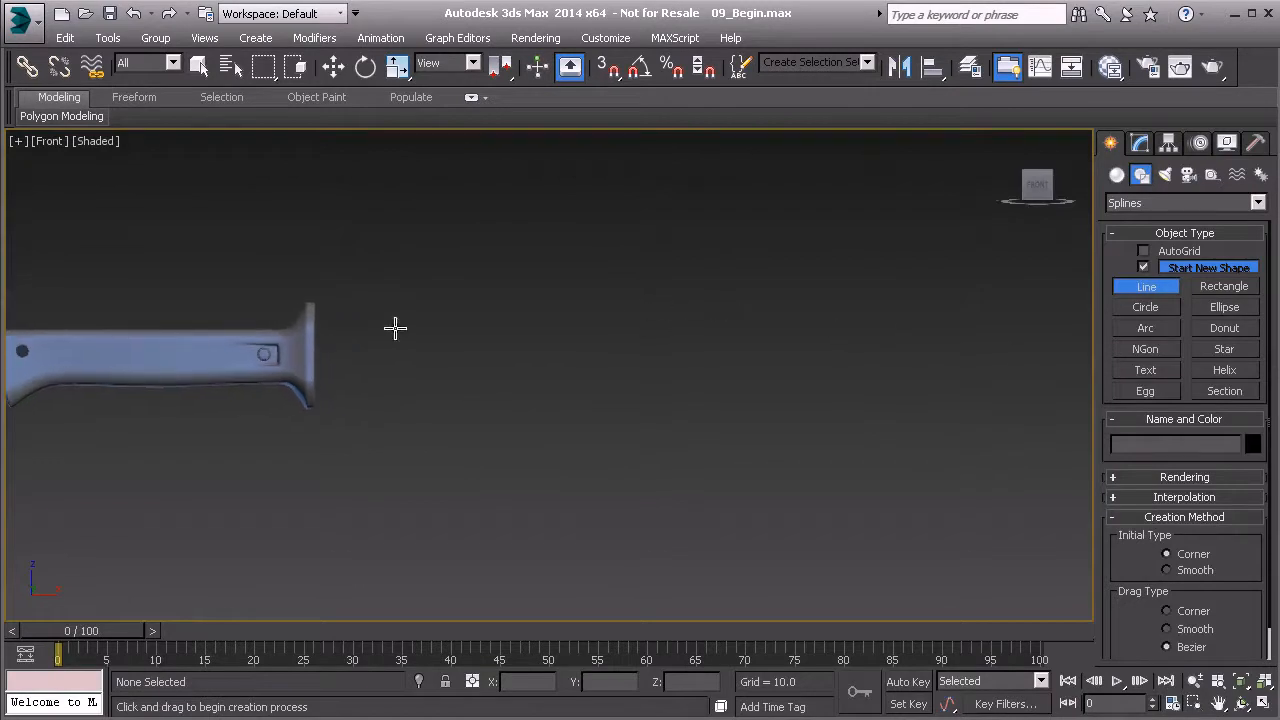
middle_click_drag(403, 331, 386, 337)
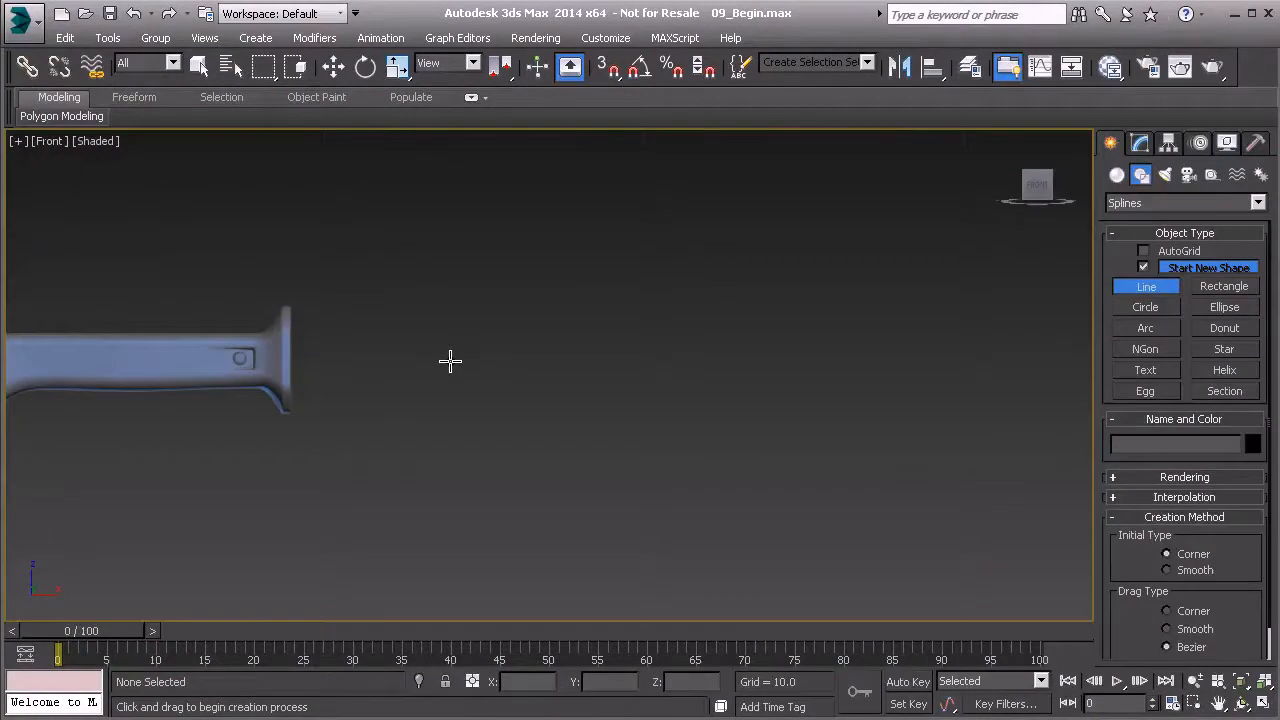
left_click(286, 321)
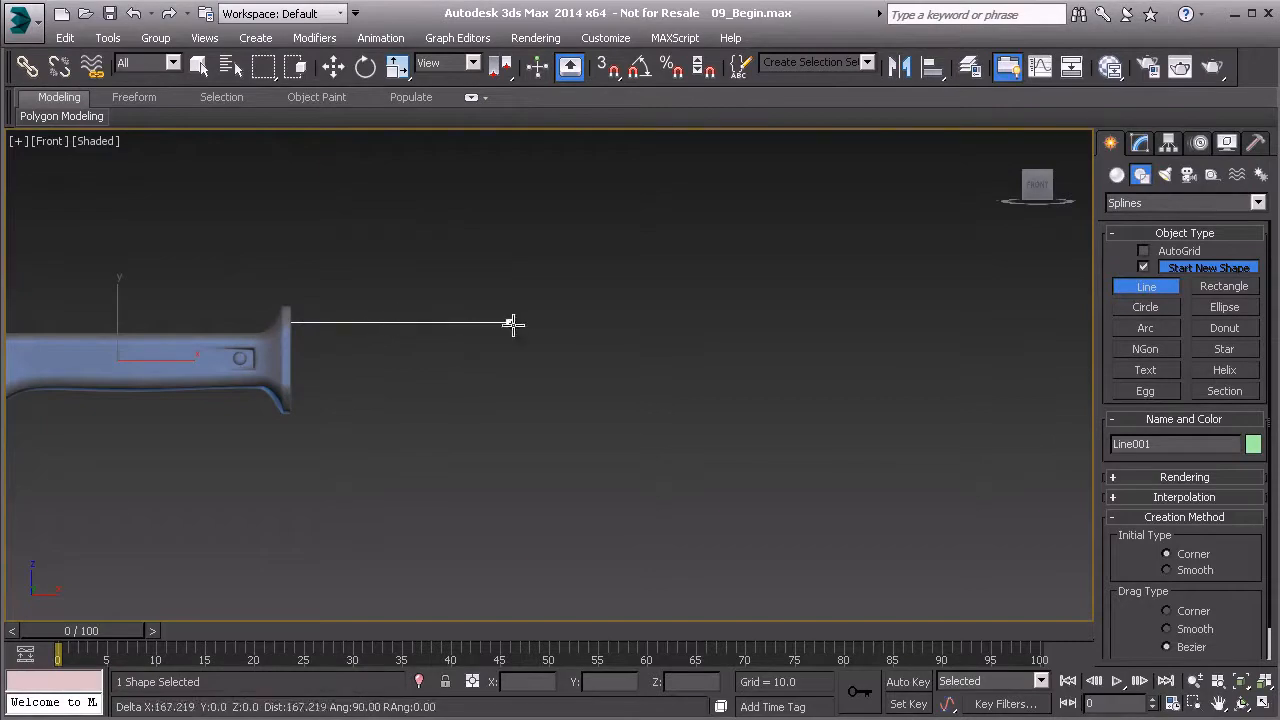
left_click(622, 323)
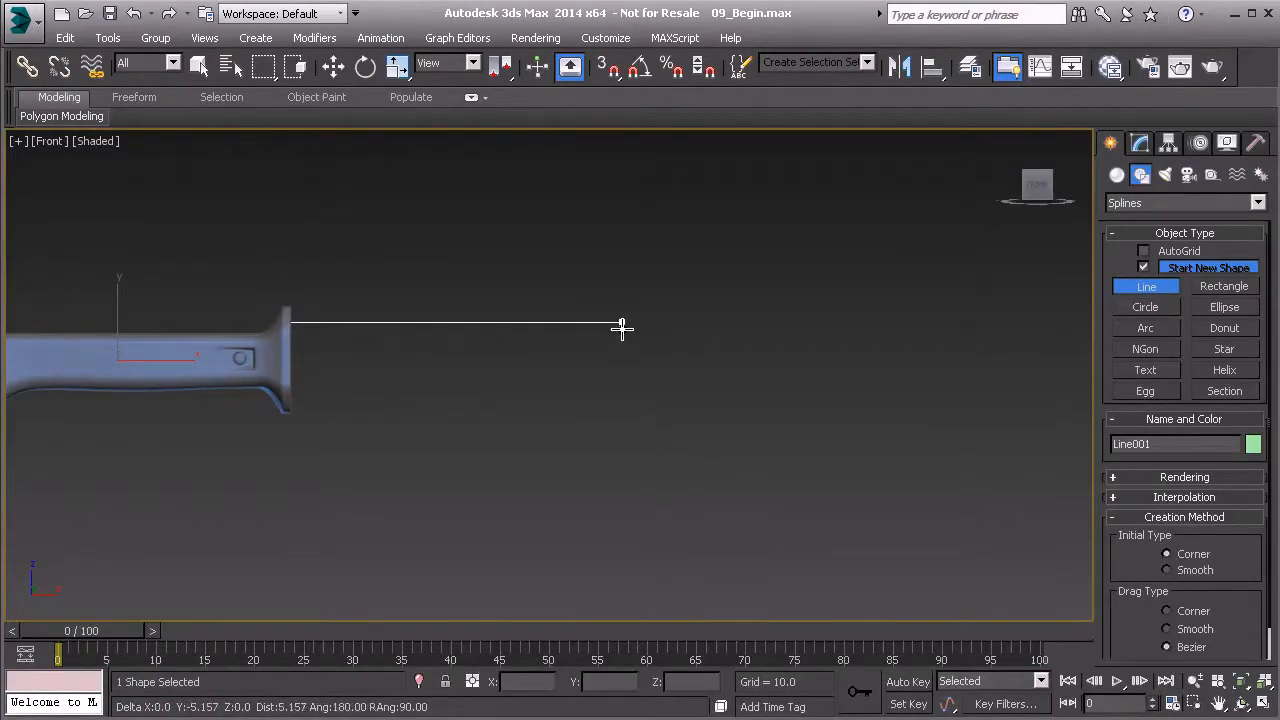
left_click(704, 358)
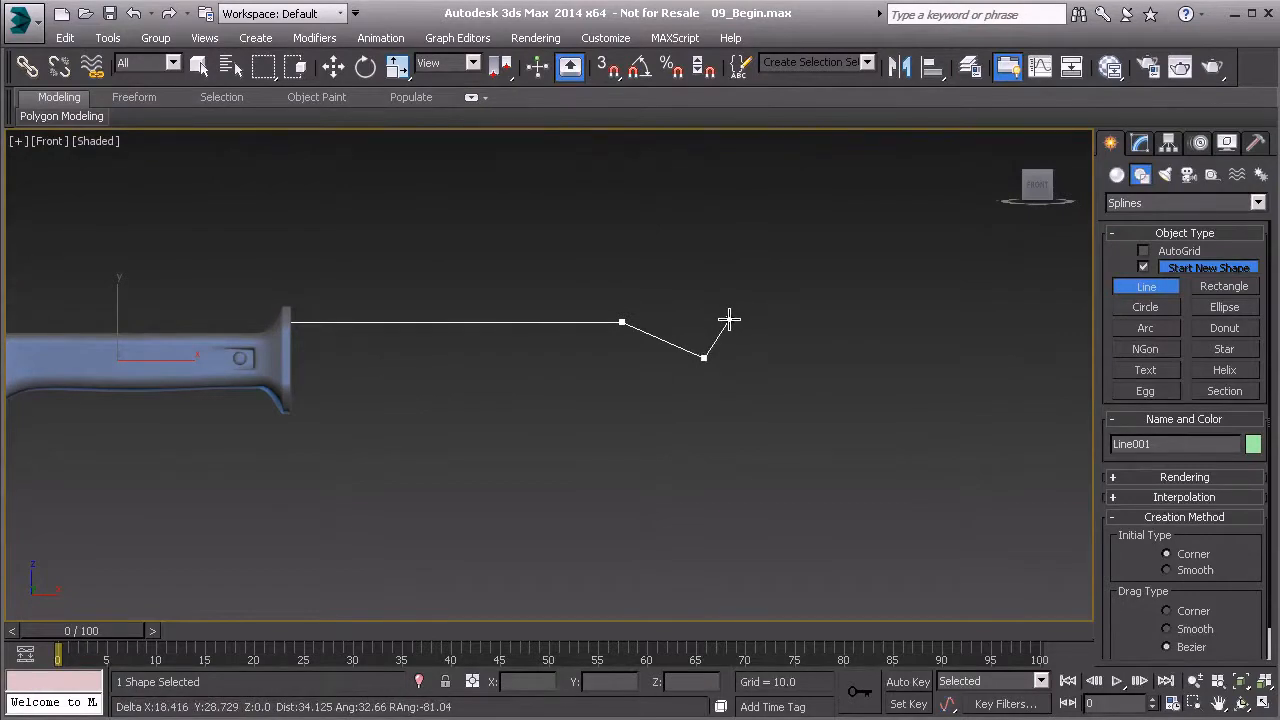
left_click(729, 320)
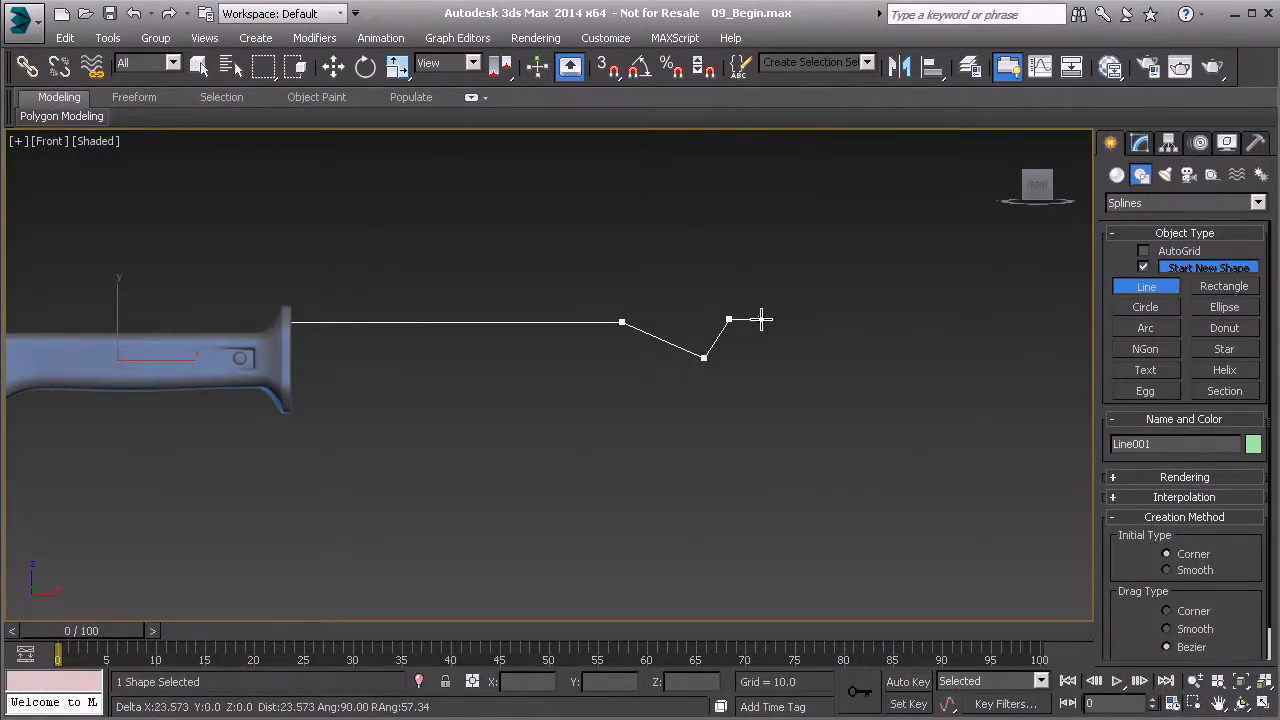
left_click(763, 320)
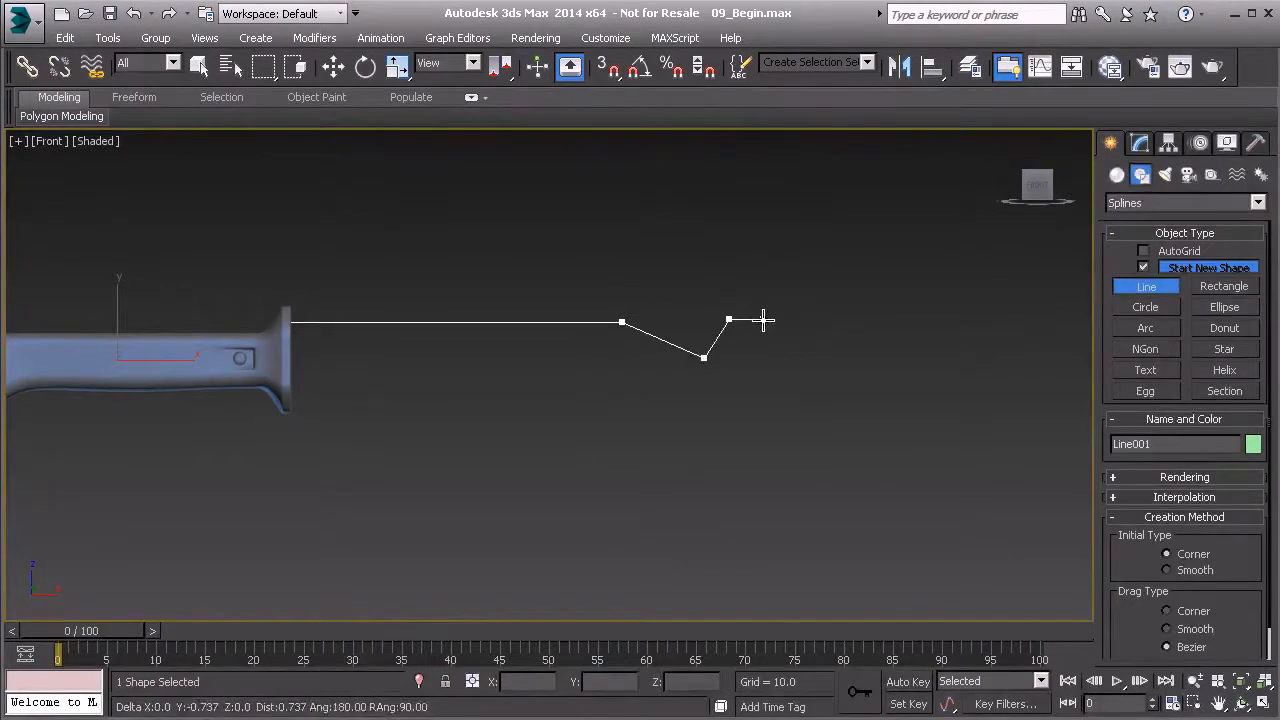
Continue the outline through the hook and spike, down a vertical end about 171 long, and back to the guard along a bottom edge about 580 long
left_click(826, 347)
middle_click_drag(996, 310, 831, 409)
left_click(824, 393)
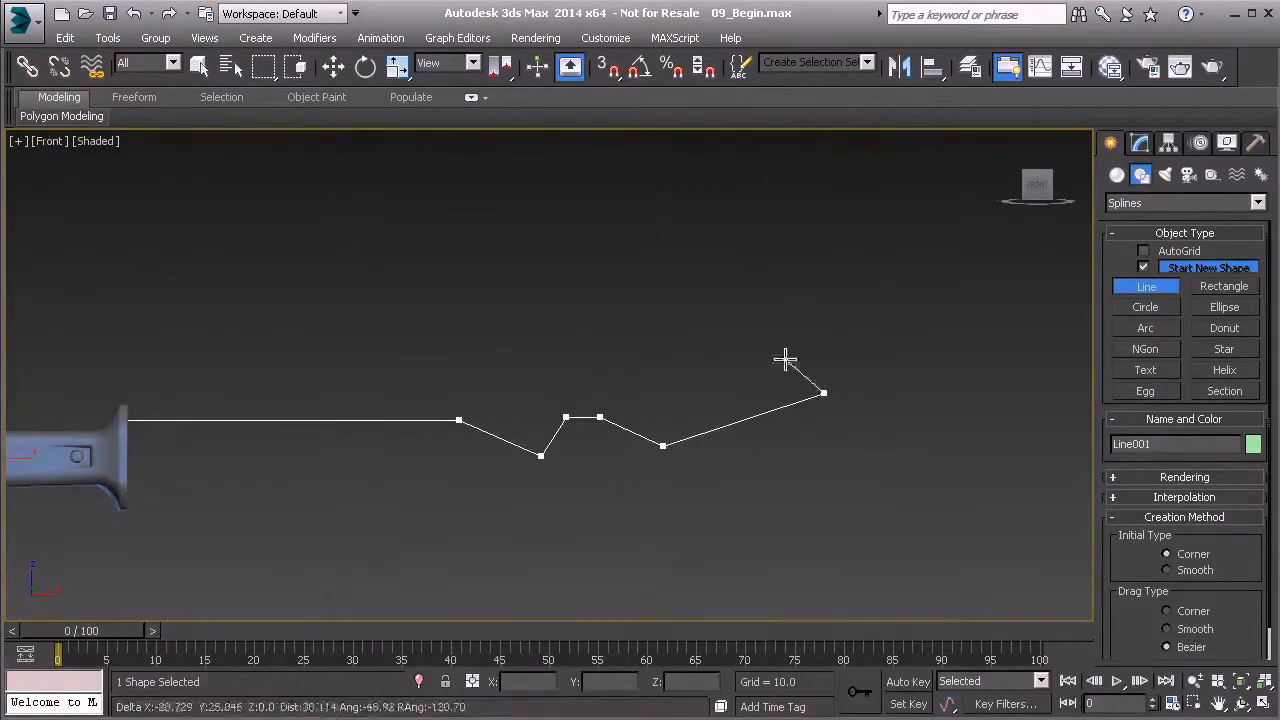
left_click(728, 243)
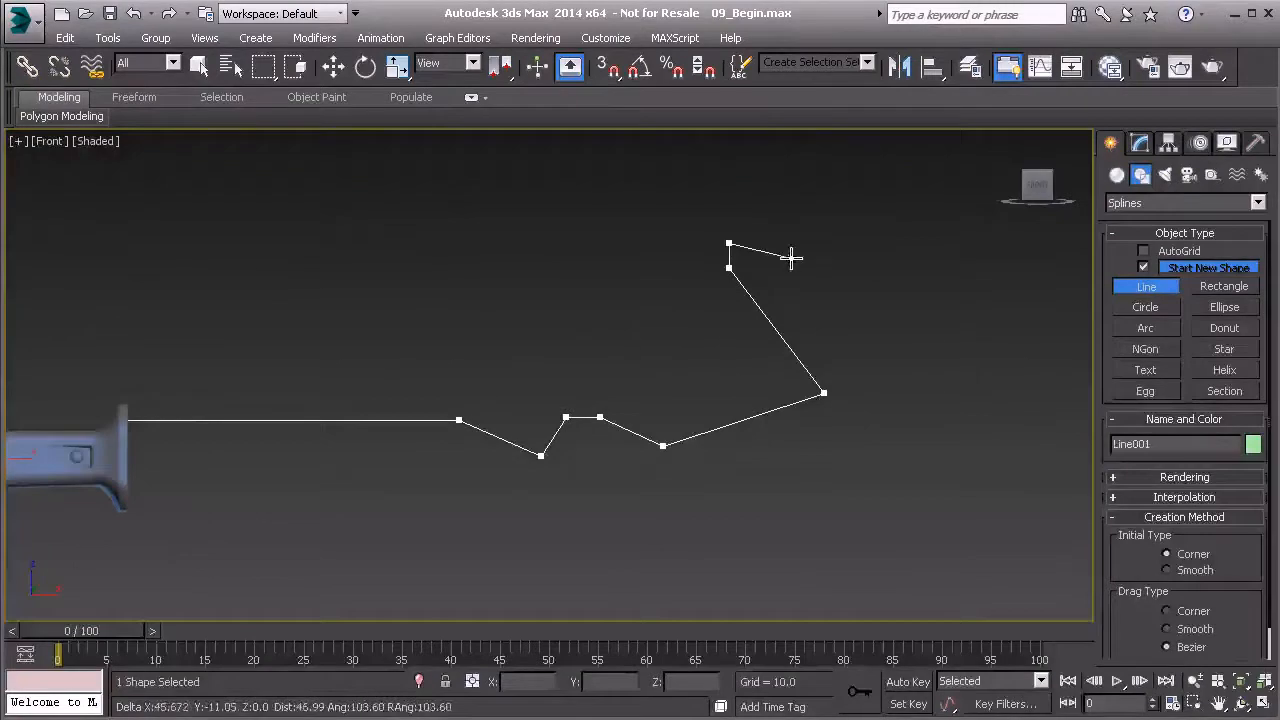
left_click(910, 300)
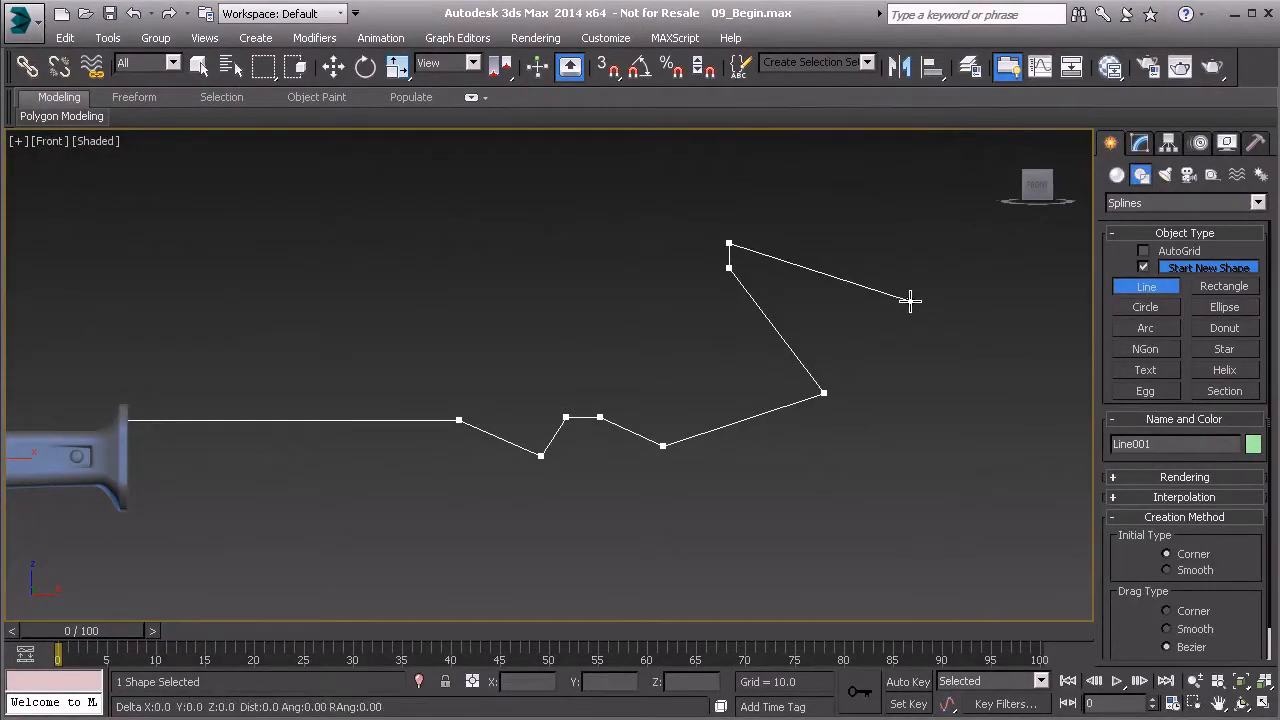
left_click(889, 533, "shift")
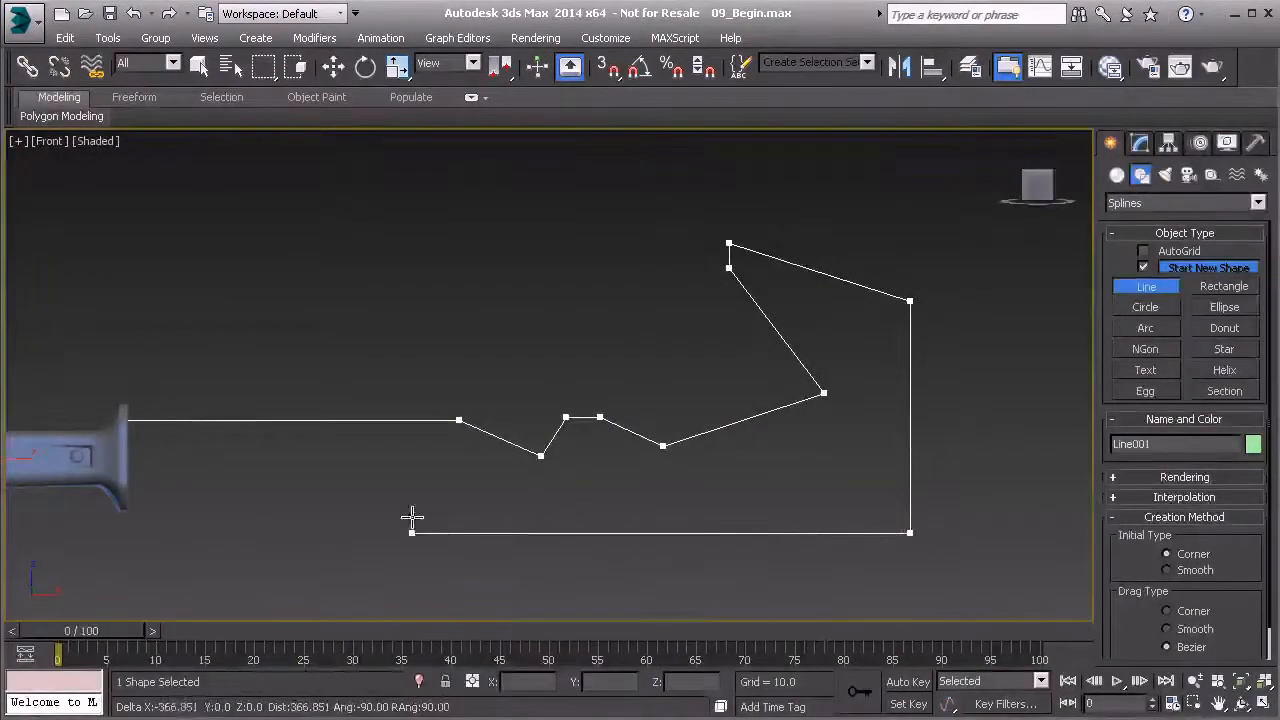
left_click(123, 492, "shift")
right_click(135, 489)
middle_click_drag(172, 486, 225, 436)
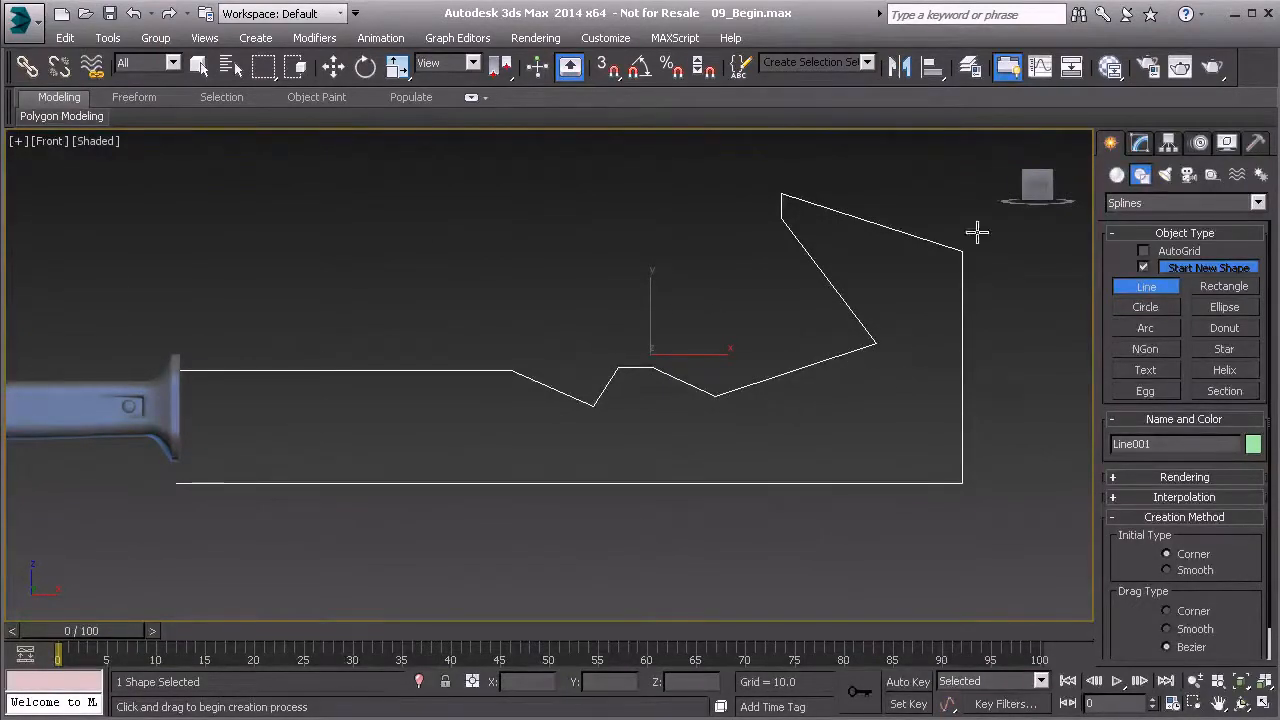
Move the bottom edge's end vertex up onto the lower part of the handle's guard, at Z -26.015
left_click(1139, 143)
left_click(1158, 548)
left_click_drag(147, 452, 205, 524)
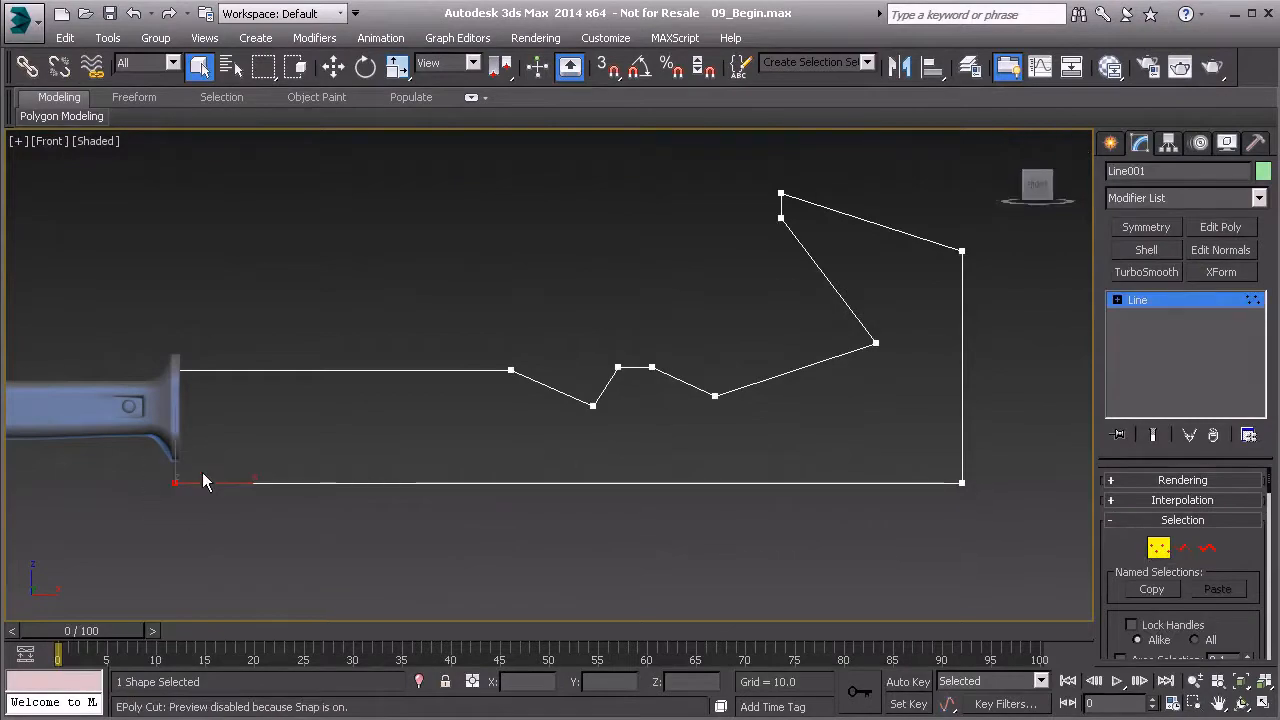
key("w")
middle_click_drag(202, 472, 238, 418)
left_click_drag(238, 418, 236, 384)
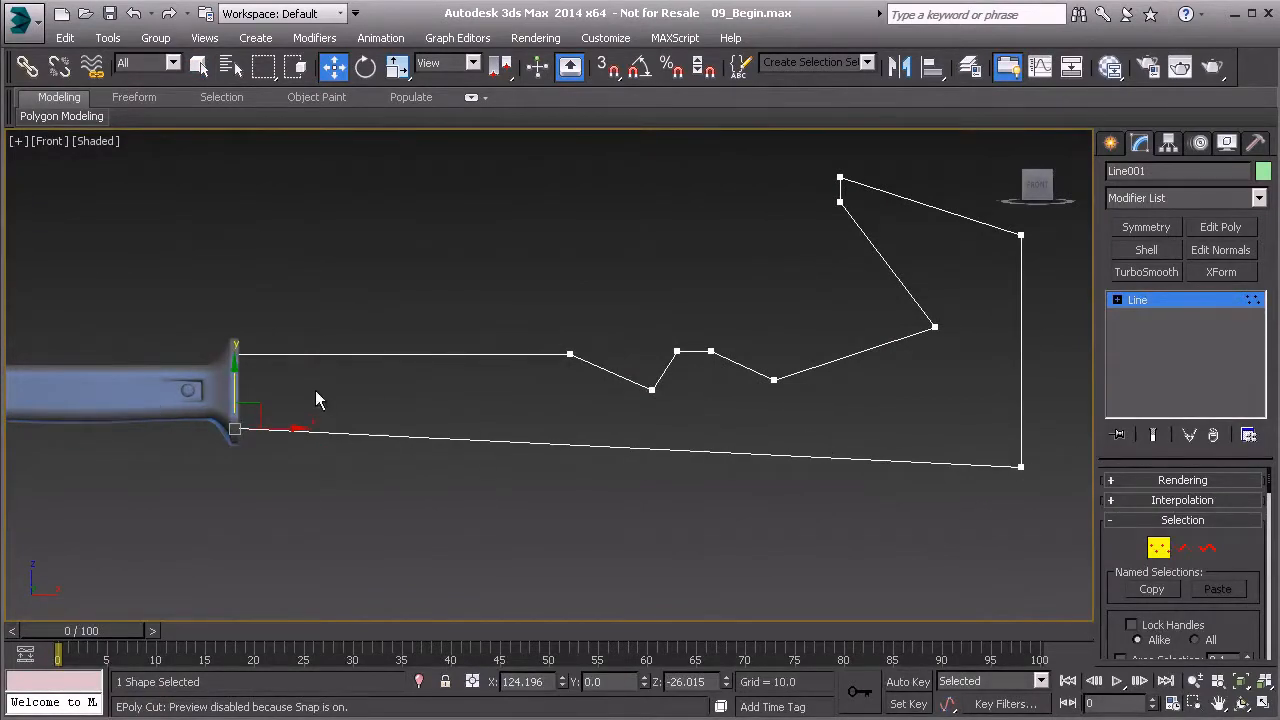
middle_click_drag(236, 380, 286, 379)
scroll(286, 379, "up", 1)
middle_click_drag(447, 387, 280, 380)
scroll(275, 378, "down", 2)
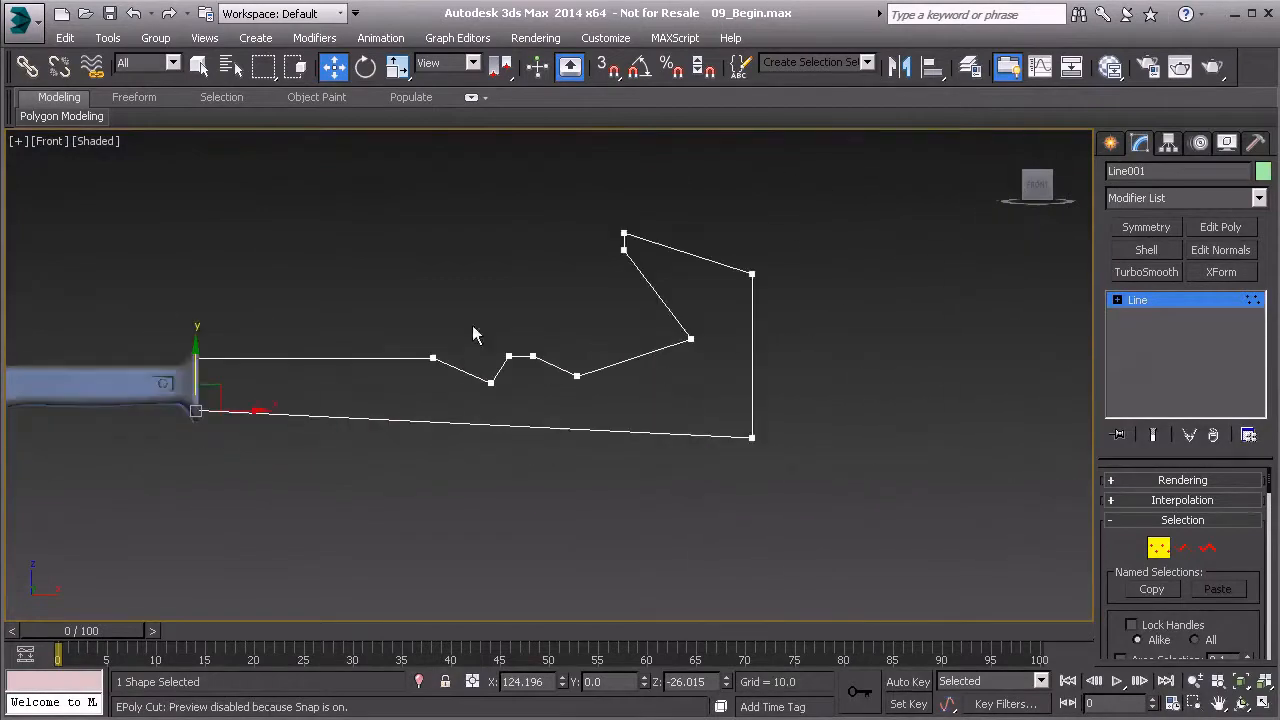
middle_click_drag(394, 343, 493, 335)
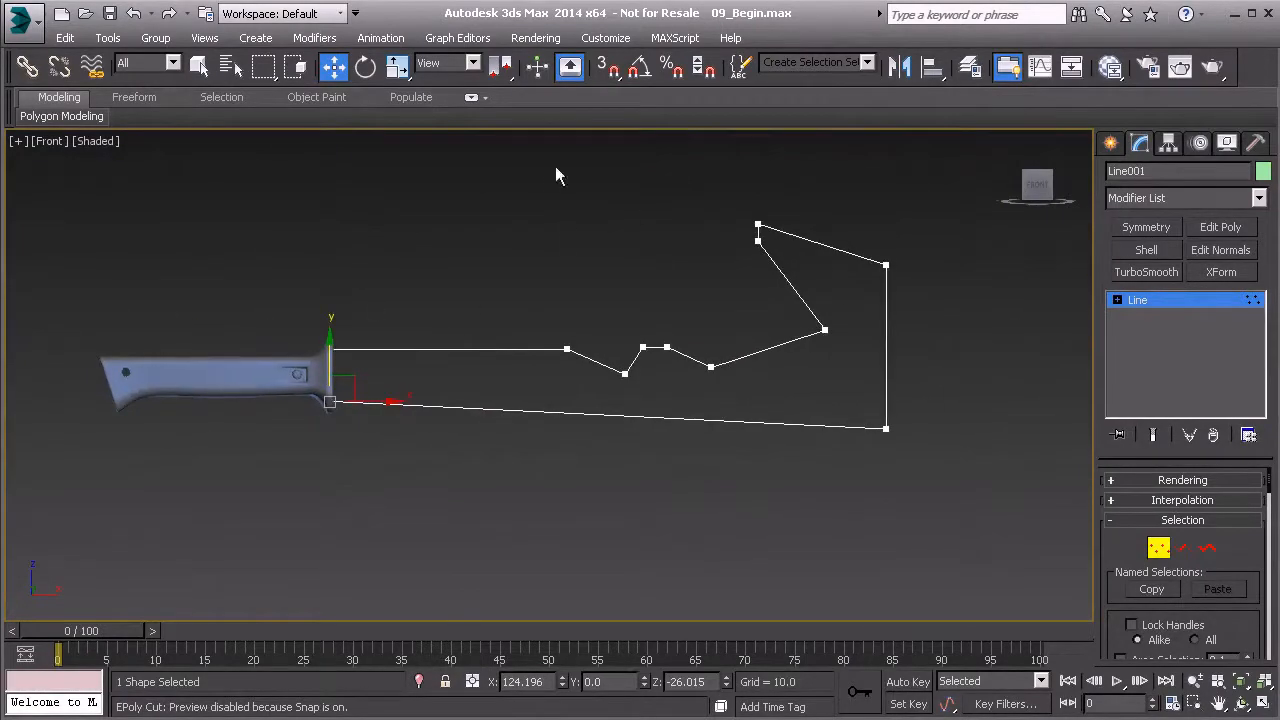
Shorten the blade by moving all vertices beyond the guard toward the handle, and select the two vertices of the straight upper segment
left_click_drag(941, 459, 972, 492)
left_click_drag(710, 350, 606, 355)
left_click(561, 347)
left_click(519, 373)
middle_click_drag(338, 385, 359, 386)
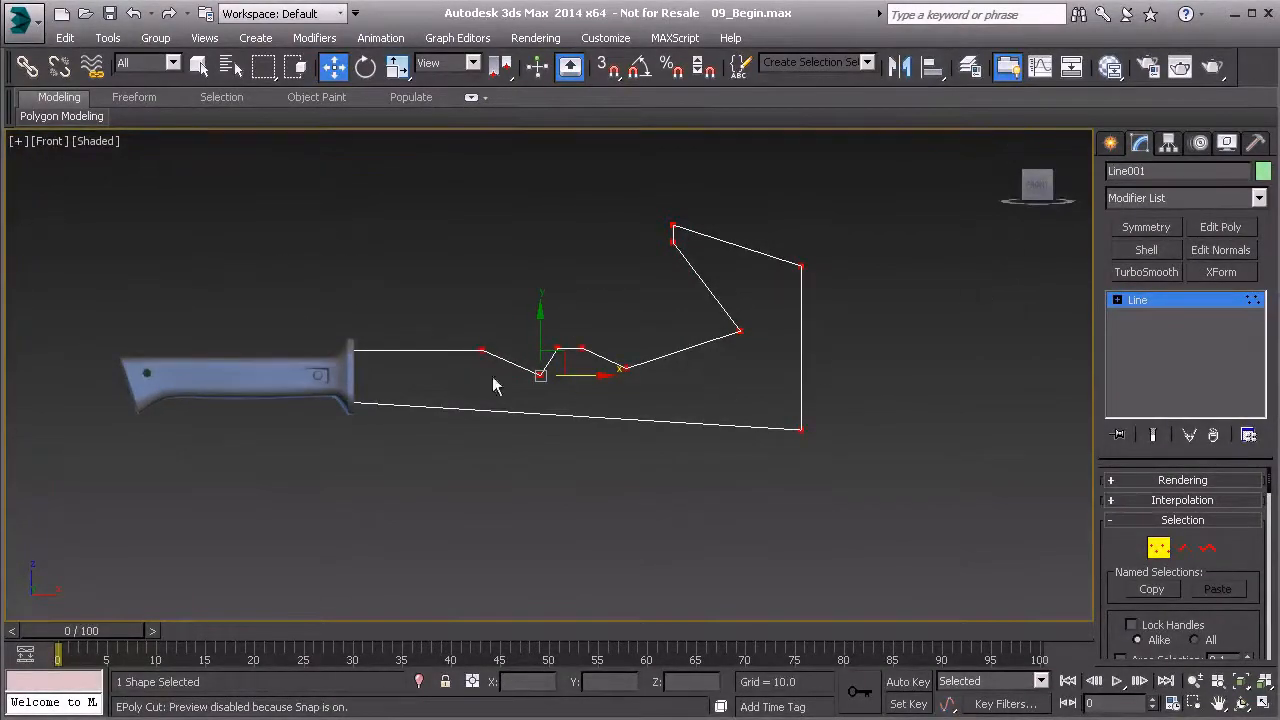
scroll(451, 334, "up", 3)
left_click_drag(344, 323, 588, 391)
left_click_drag(568, 314, 568, 316)
left_click(384, 362, "ctrl")
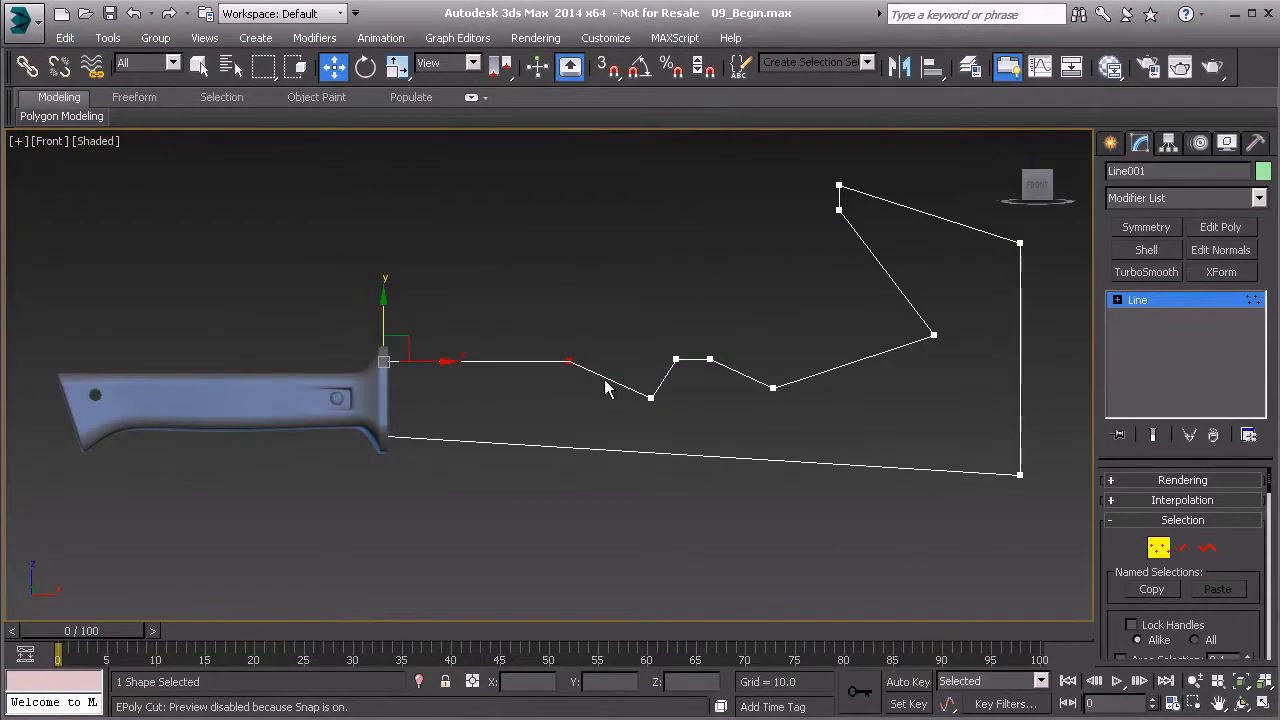
middle_click_drag(618, 376, 518, 377)
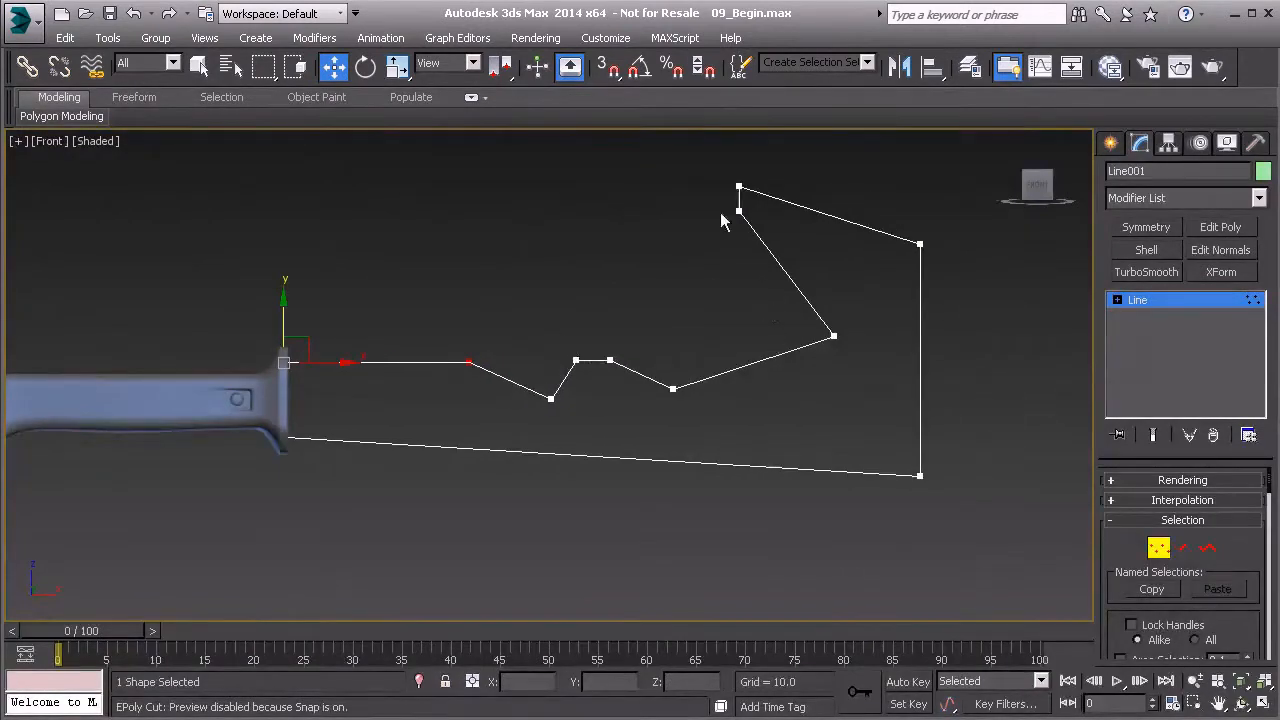
Move the blade's lower far corner vertex to X 555.715 and the hook's inner vertex to X 507.155
left_click_drag(997, 543, 997, 545)
left_click_drag(966, 475, 915, 477)
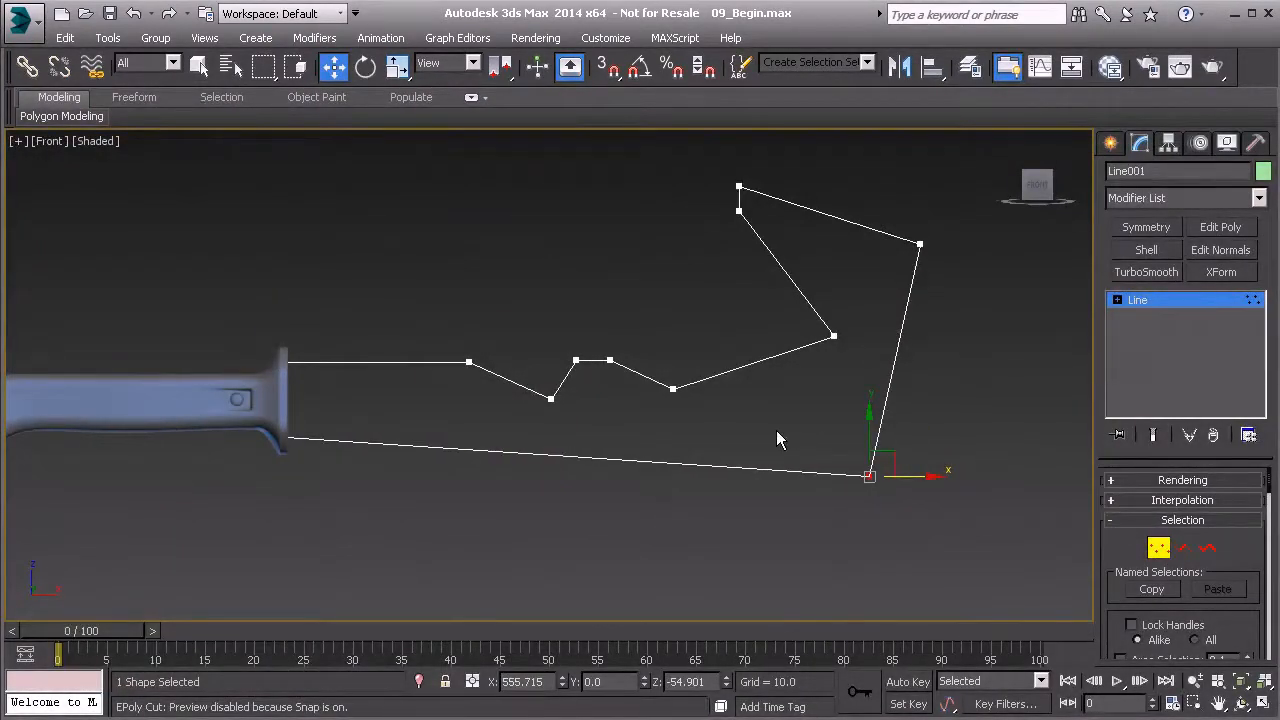
left_click(834, 336)
left_click_drag(860, 310, 830, 310)
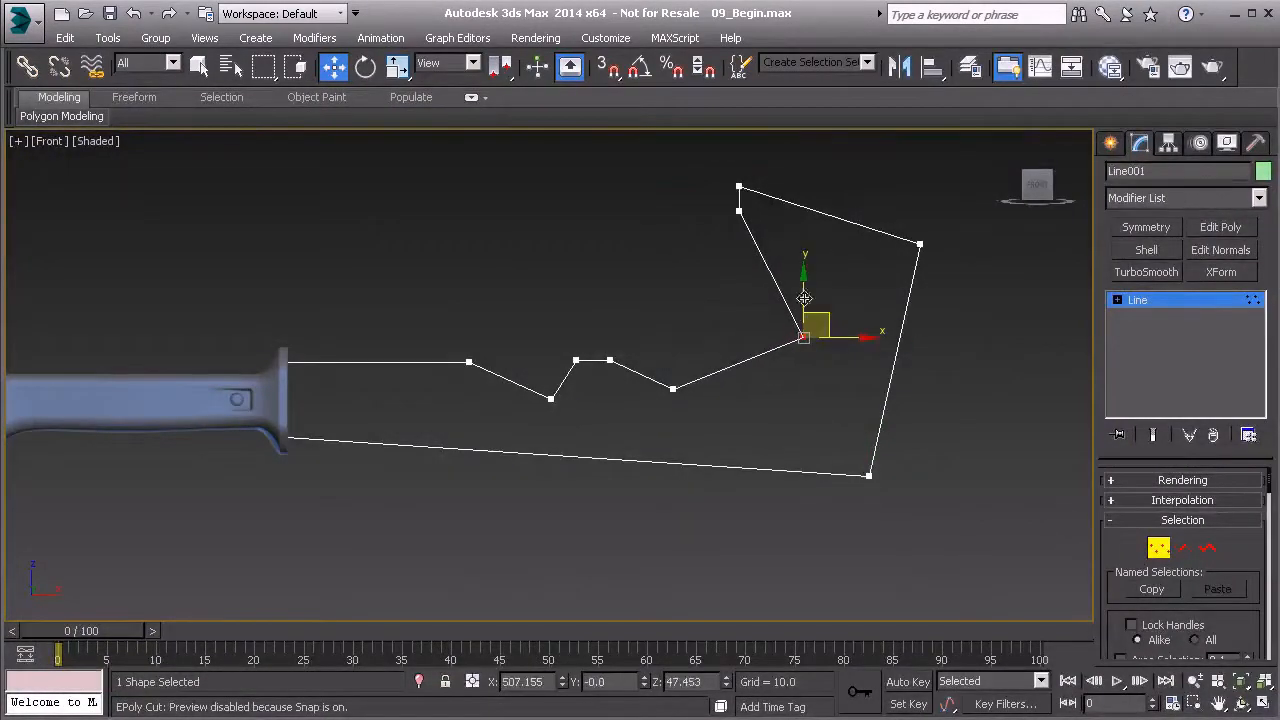
Reposition the hook's inner vertex to about X 508, Z 54, and move the spike's top vertex to X 469.65, Z 155.515
left_click(738, 211)
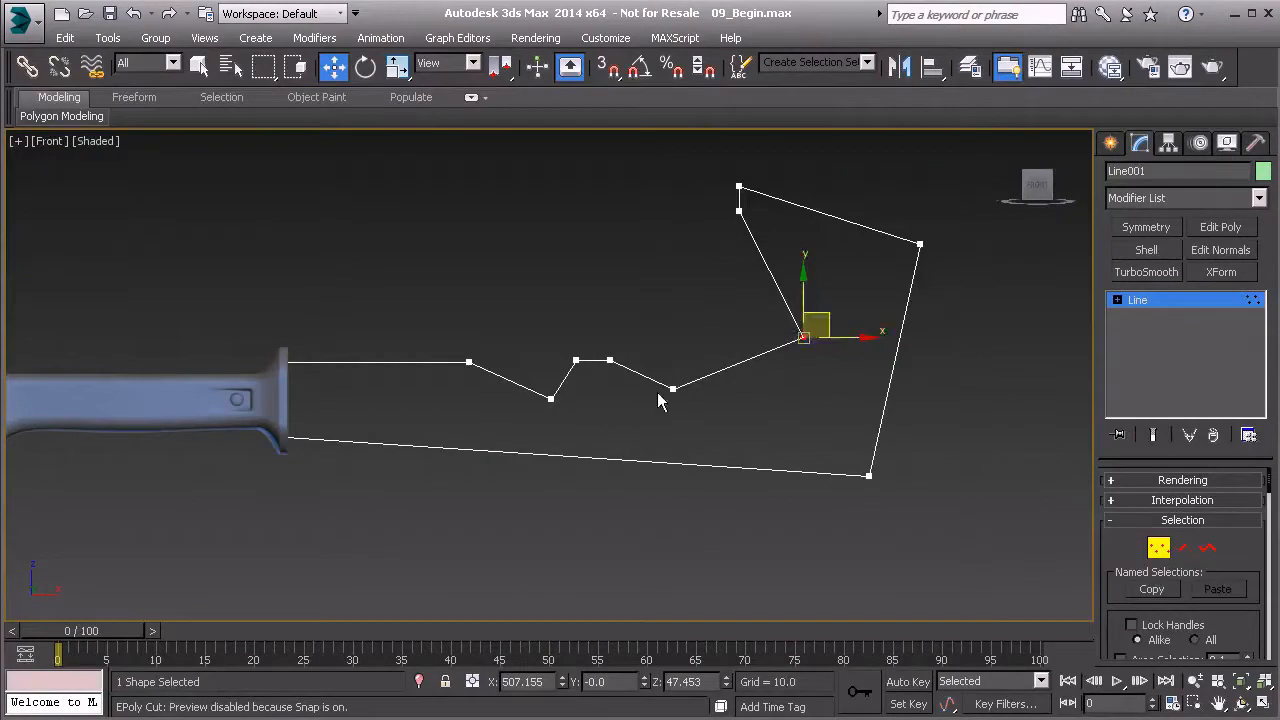
left_click_drag(831, 316, 784, 293)
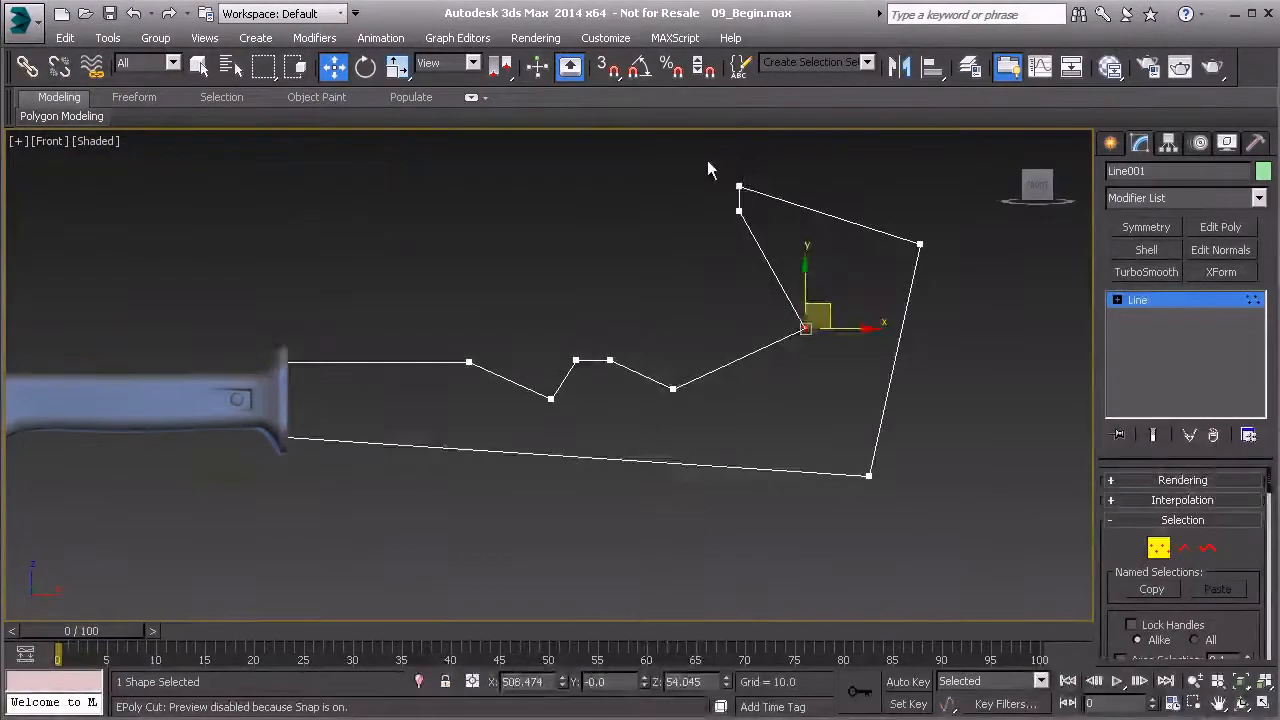
left_click(739, 187)
left_click_drag(766, 166, 786, 174)
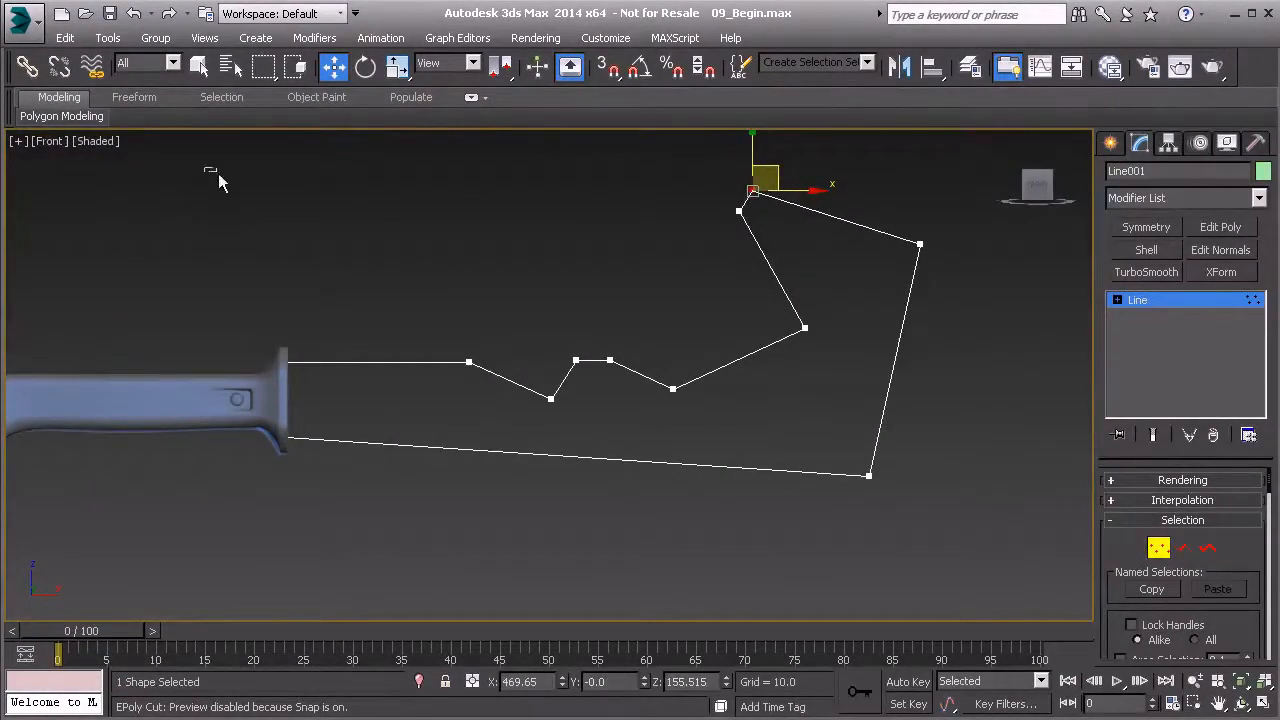
Convert all vertices of the blade outline to Bezier Corner
left_click_drag(948, 567, 948, 567)
right_click(916, 252)
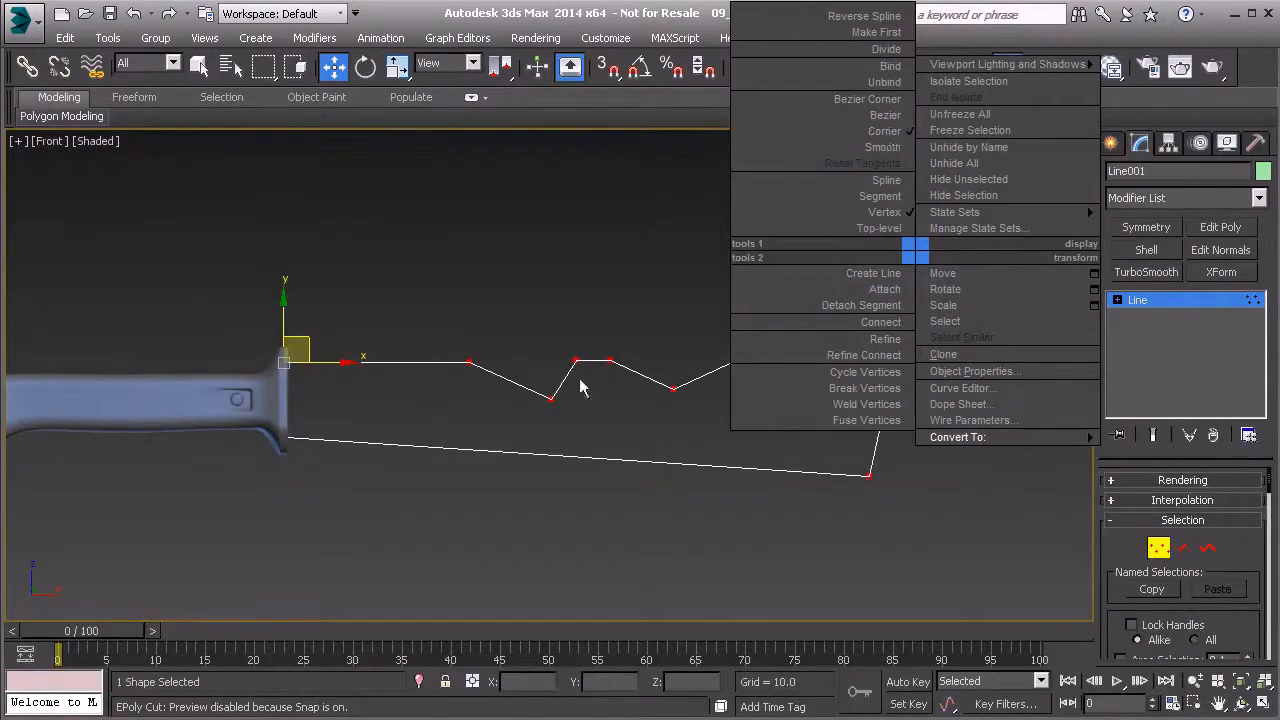
left_click(880, 99)
Bend the straight upper segment beside the guard into a gentle upward arc with the Bezier handles of its two vertices
scroll(310, 326, "up", 4)
left_click_drag(234, 349, 335, 420)
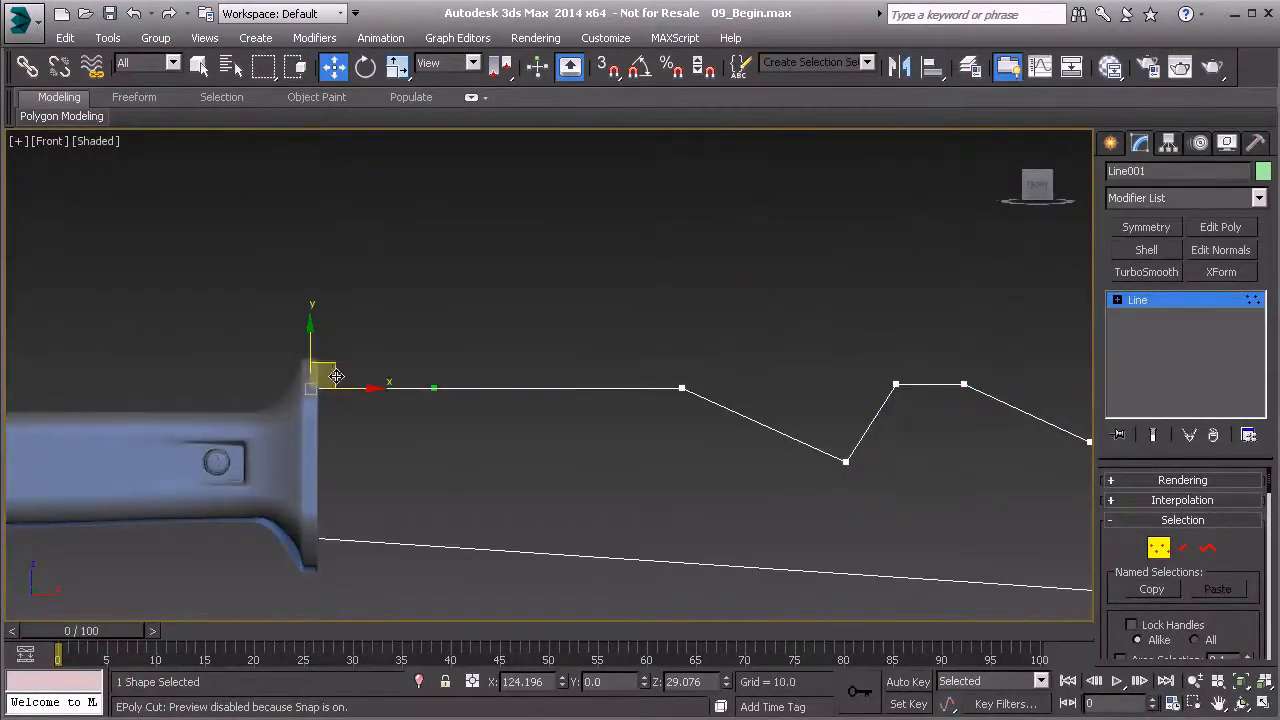
middle_click_drag(437, 388, 381, 382)
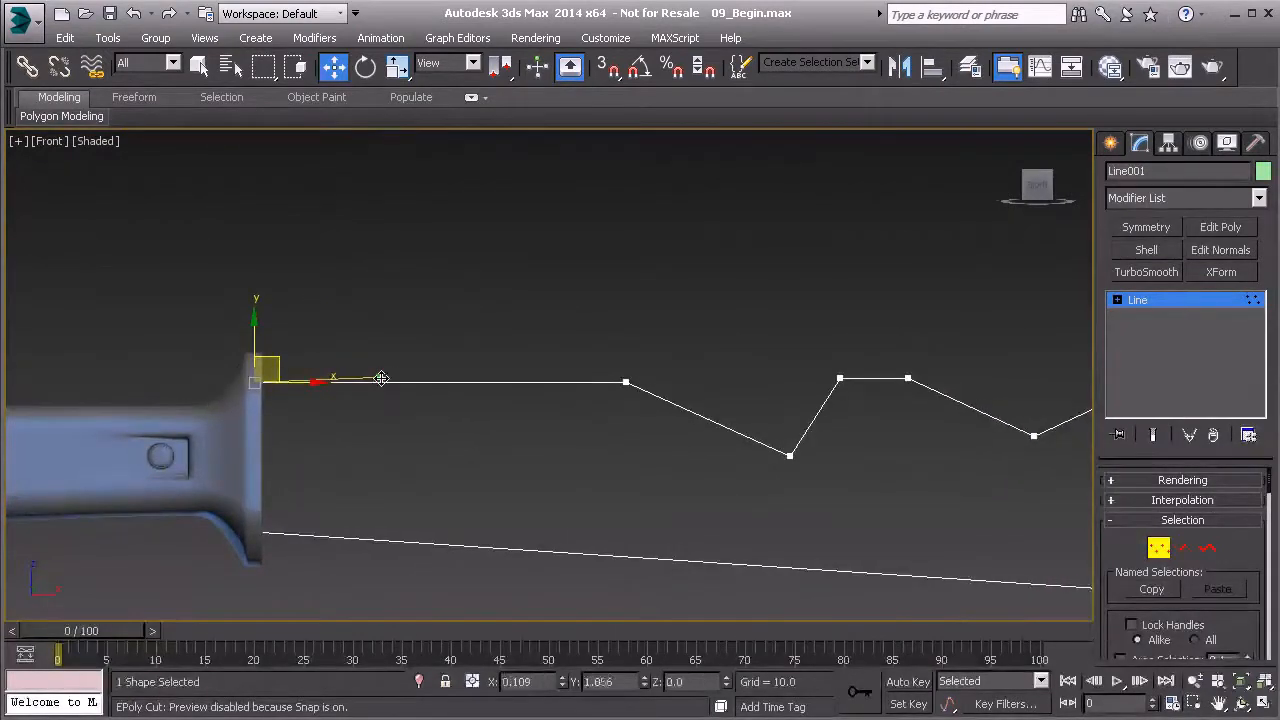
left_click_drag(381, 378, 594, 387)
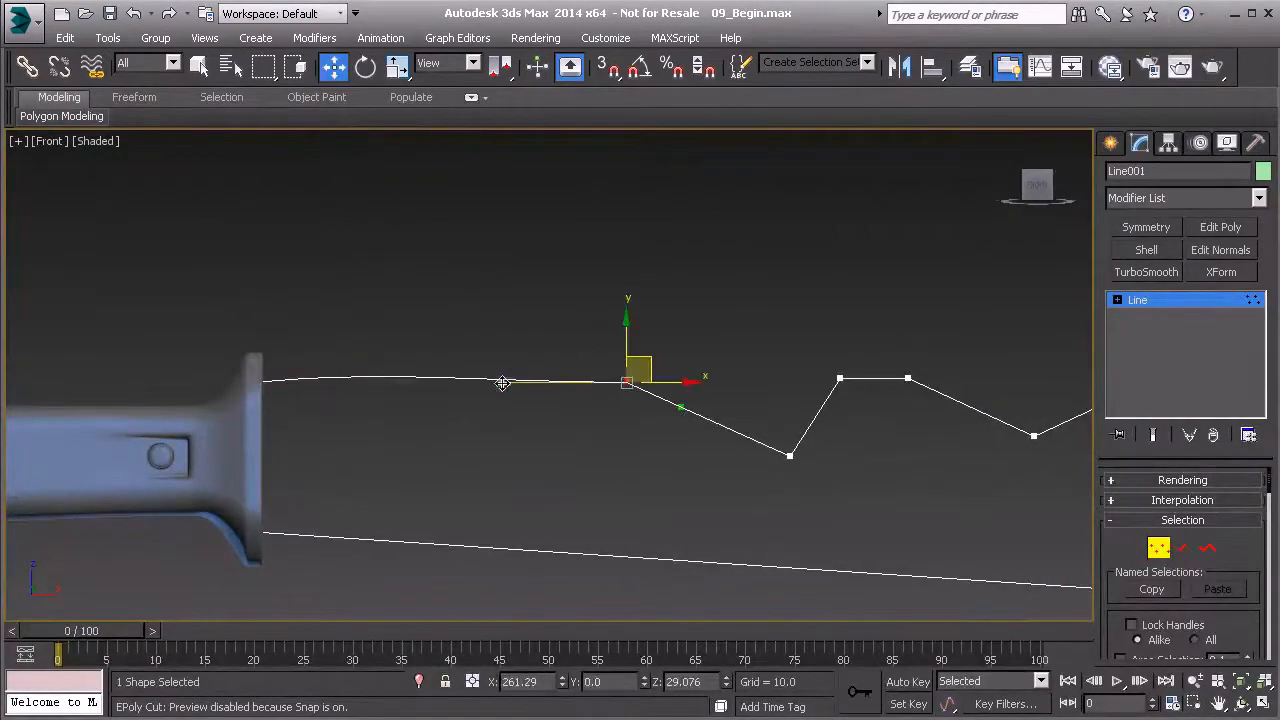
left_click_drag(502, 383, 504, 368)
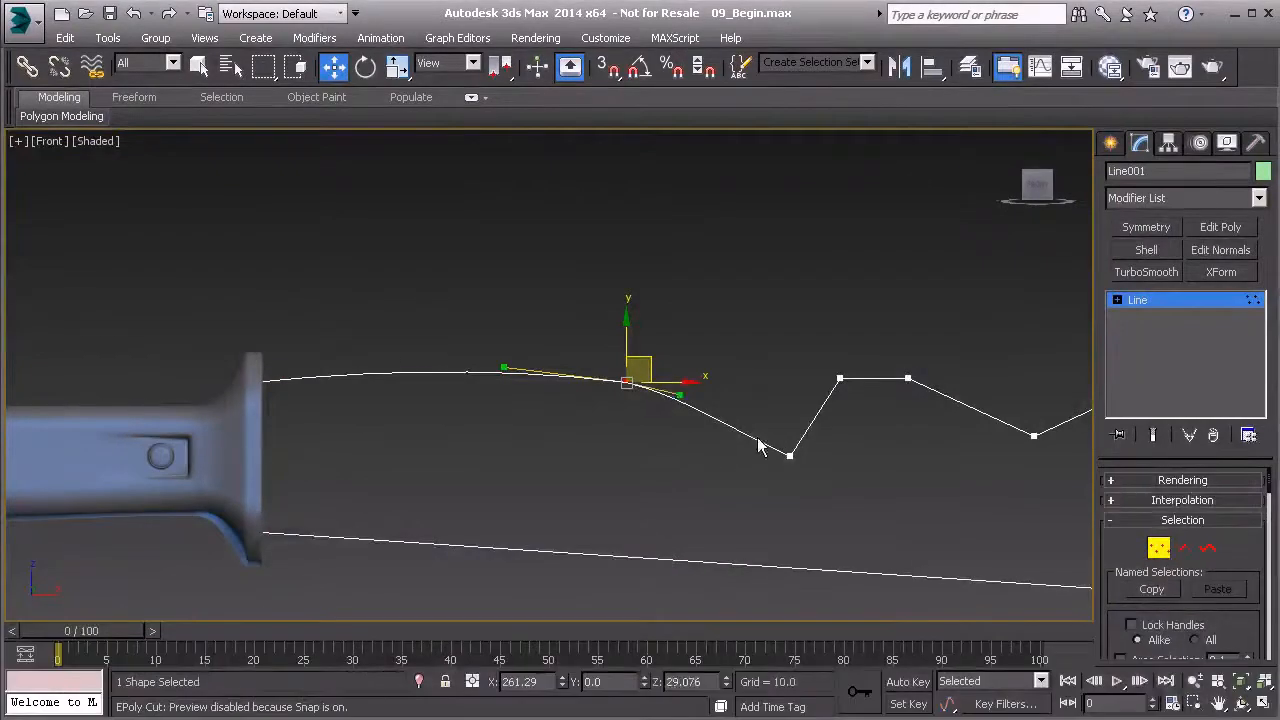
Round the bottom of the first notch by levelling both Bezier handles of its lowest vertex
left_click(788, 456)
left_click_drag(734, 430, 742, 461)
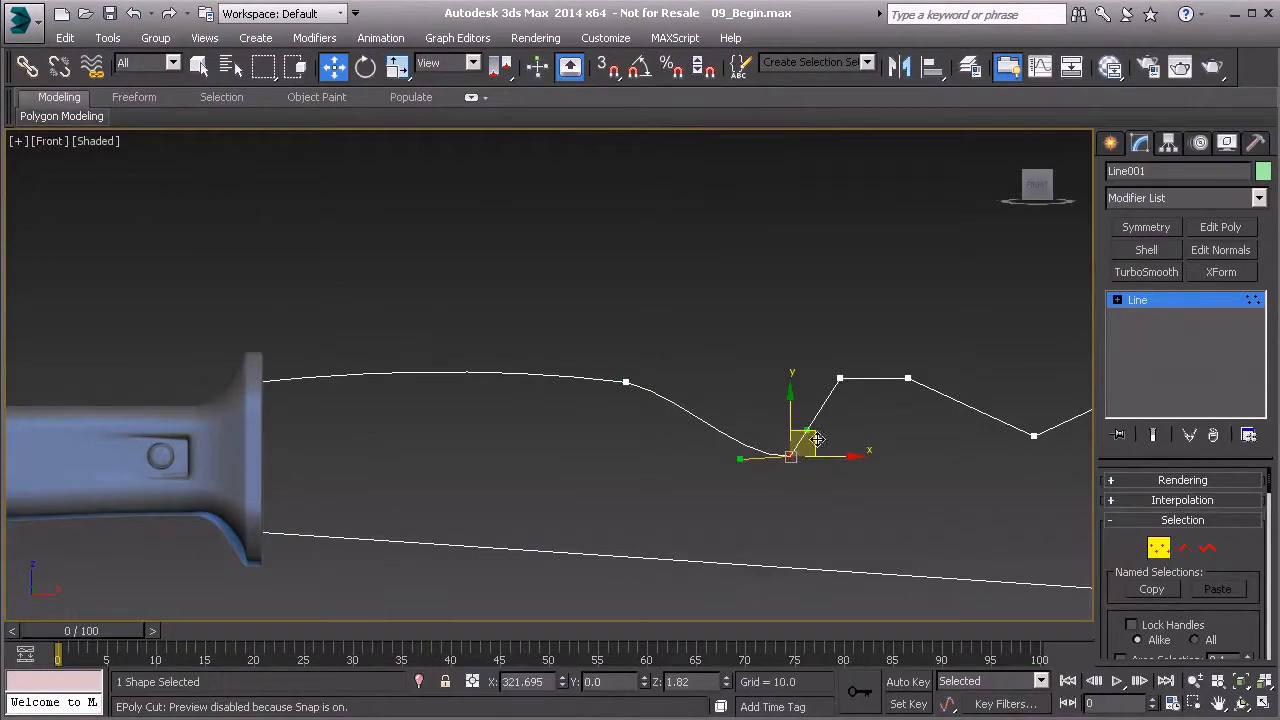
scroll(818, 447, "up", 2)
middle_click_drag(818, 447, 717, 430)
left_click_drag(717, 426, 720, 456)
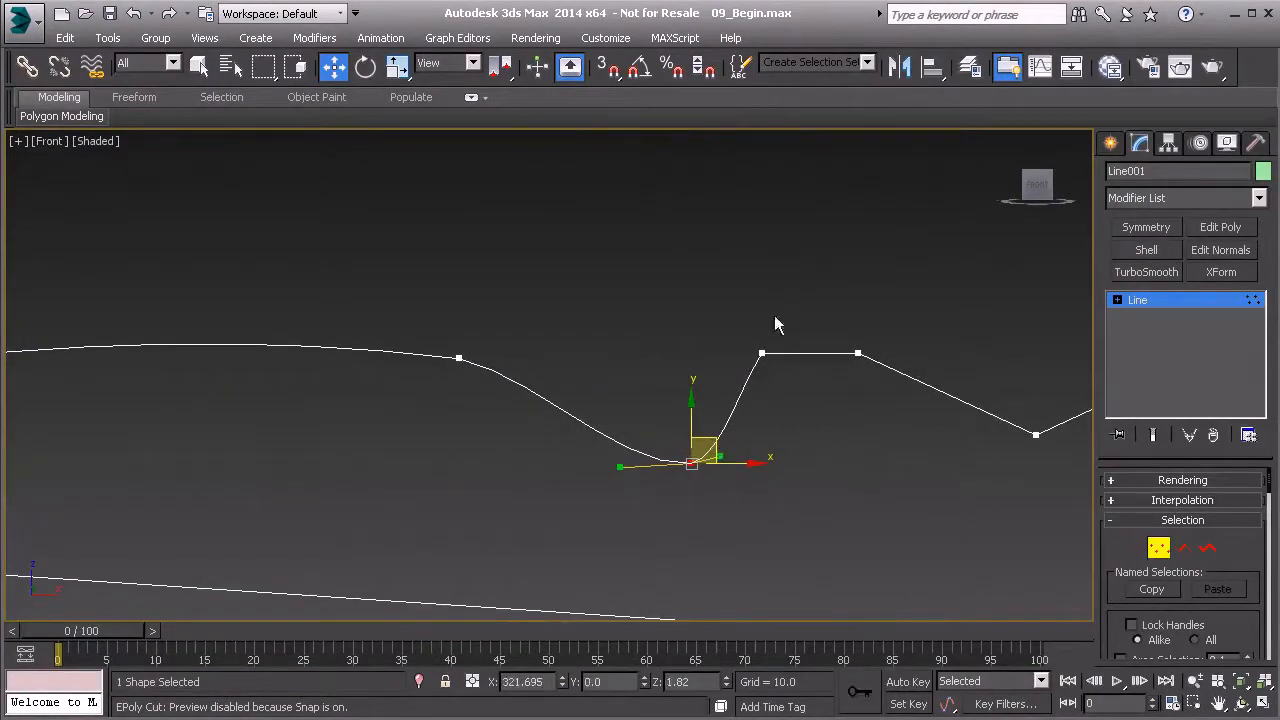
Lift the outgoing Bezier handle of the left vertex on the flat ridge after the first notch to bow the ridge upward
middle_click_drag(800, 357, 709, 357)
left_click(755, 353)
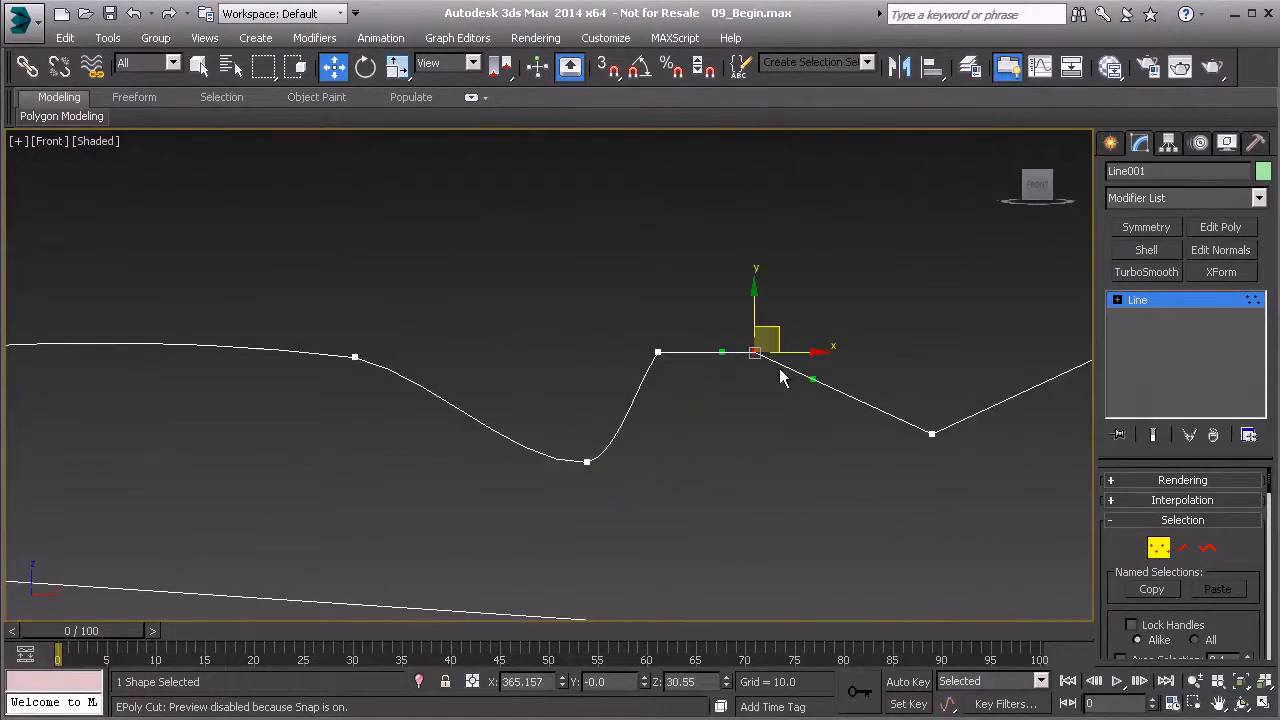
left_click(657, 352)
scroll(696, 355, "up", 3)
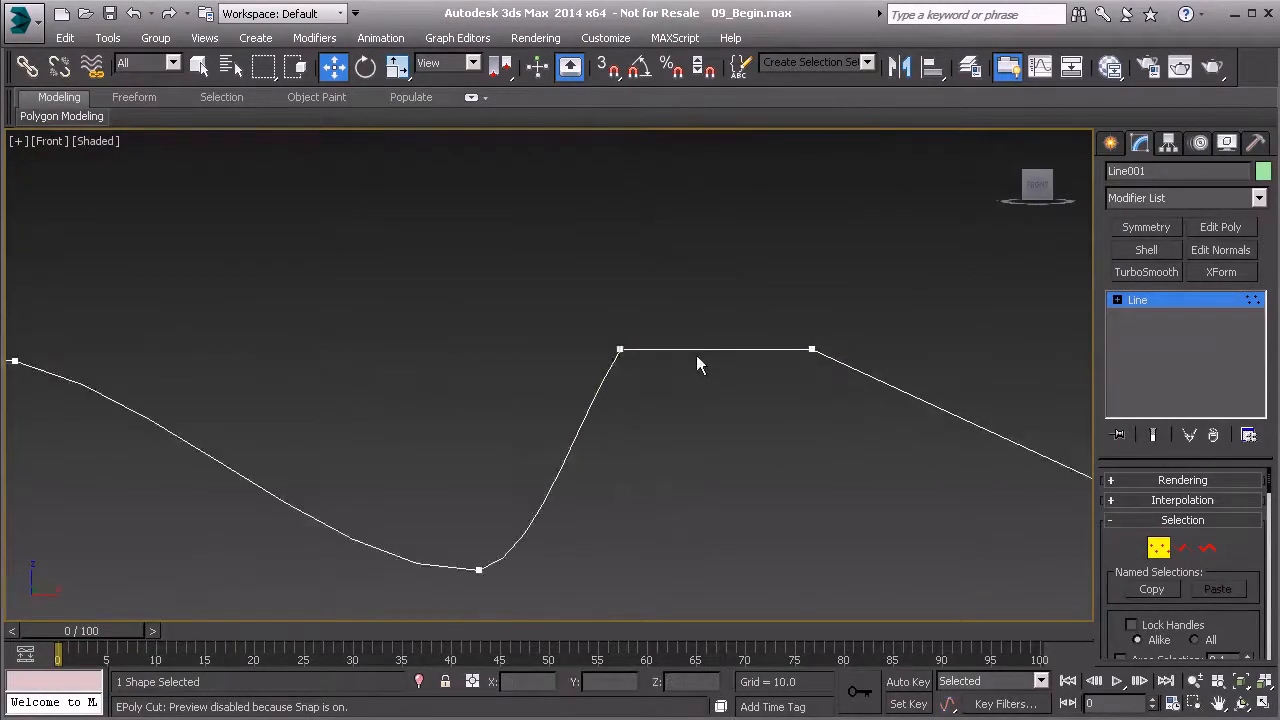
scroll(692, 354, "up", 3)
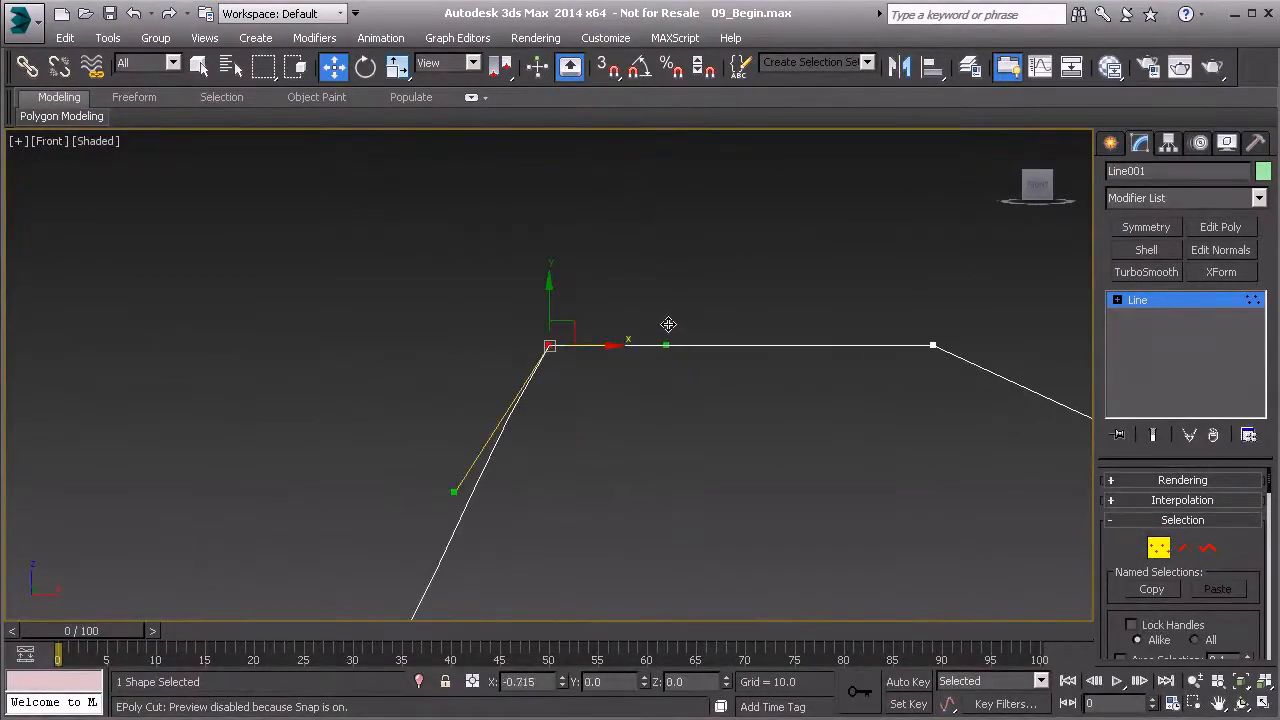
left_click_drag(662, 345, 604, 288)
scroll(822, 345, "down", 2)
Even out the ridge into a low arc by raising its right vertex's inner handle and shortening its left vertex's outgoing handle
middle_click_drag(822, 345, 719, 355)
left_click_drag(760, 325, 838, 394)
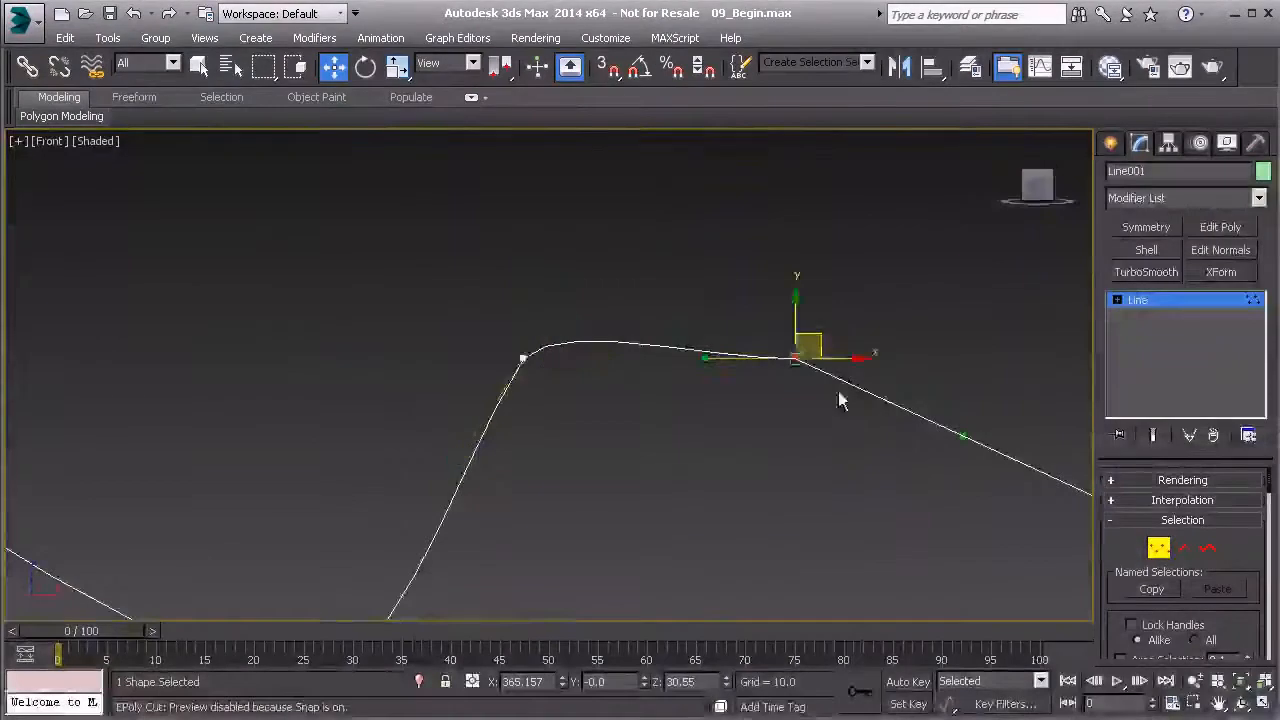
middle_click_drag(723, 365, 640, 397)
left_click_drag(622, 389, 648, 367)
middle_click_drag(731, 415, 664, 406)
scroll(664, 406, "down", 2)
left_click_drag(437, 369, 502, 408)
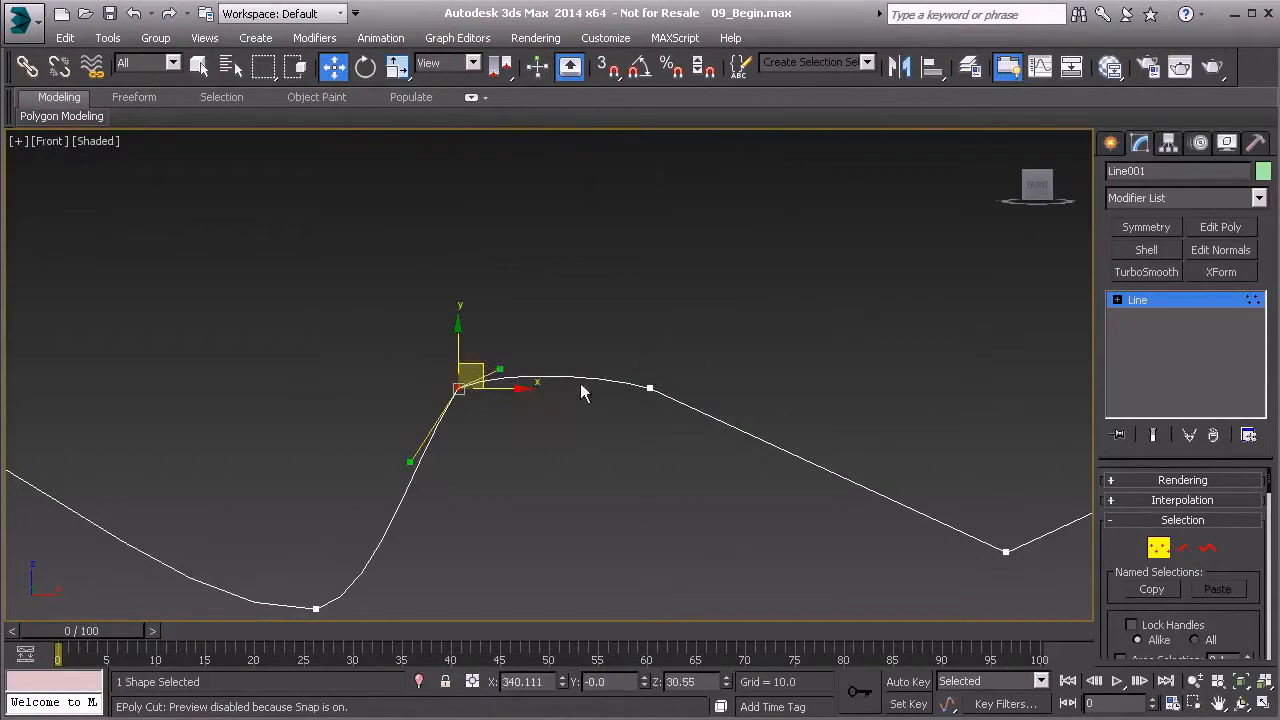
Bend the slope leading down from the ridge inward with the outgoing Bezier handle of the ridge's right vertex
left_click(655, 393)
scroll(720, 446, "down", 2)
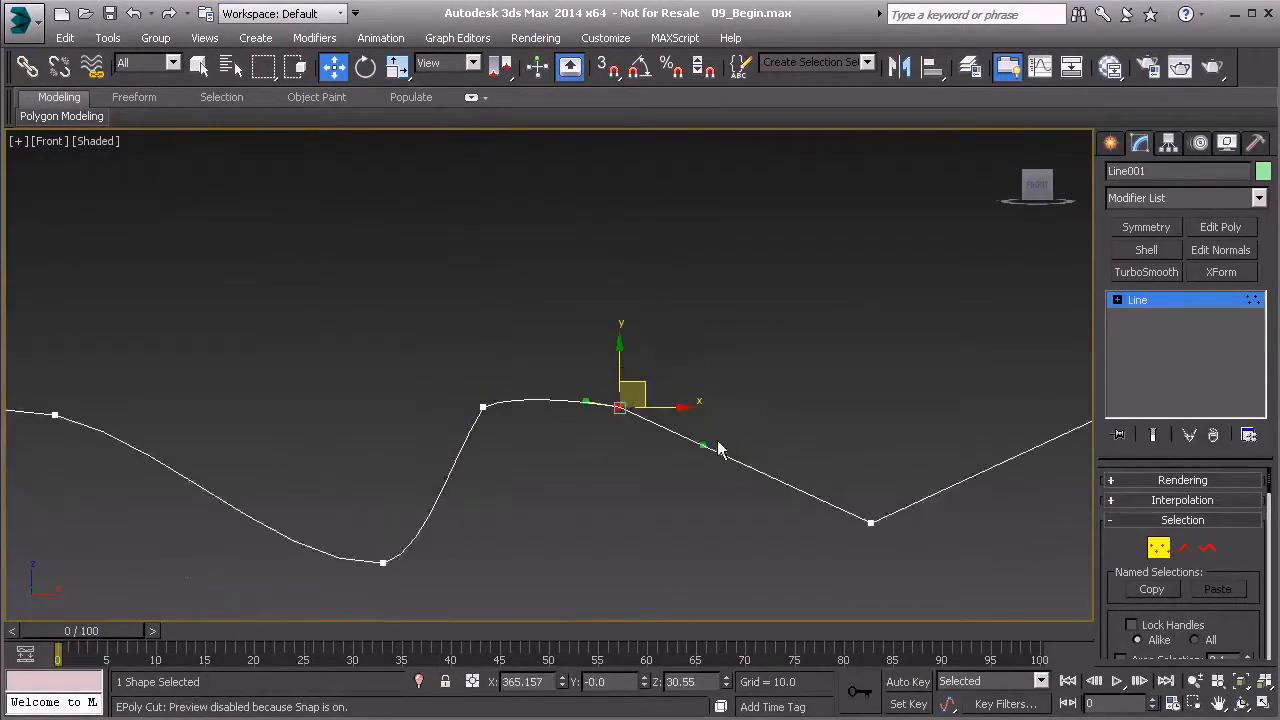
middle_click_drag(731, 452, 578, 486)
scroll(578, 486, "down", 2)
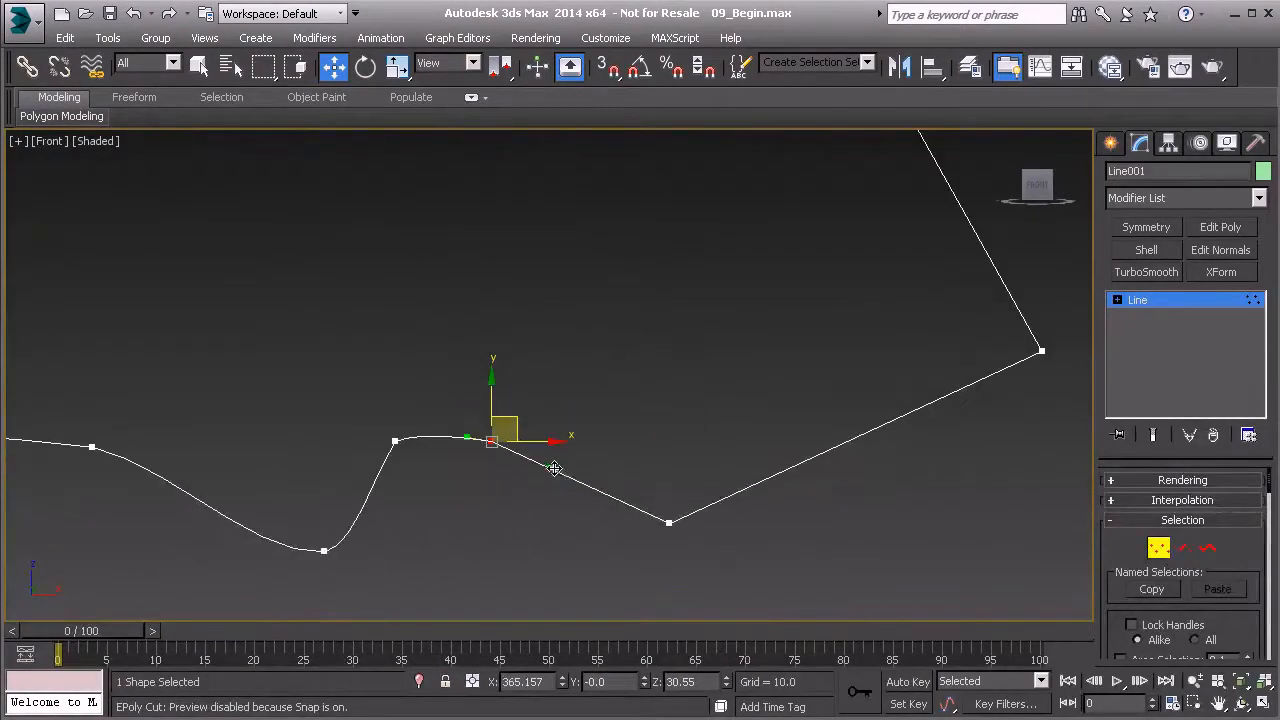
left_click_drag(554, 468, 543, 486)
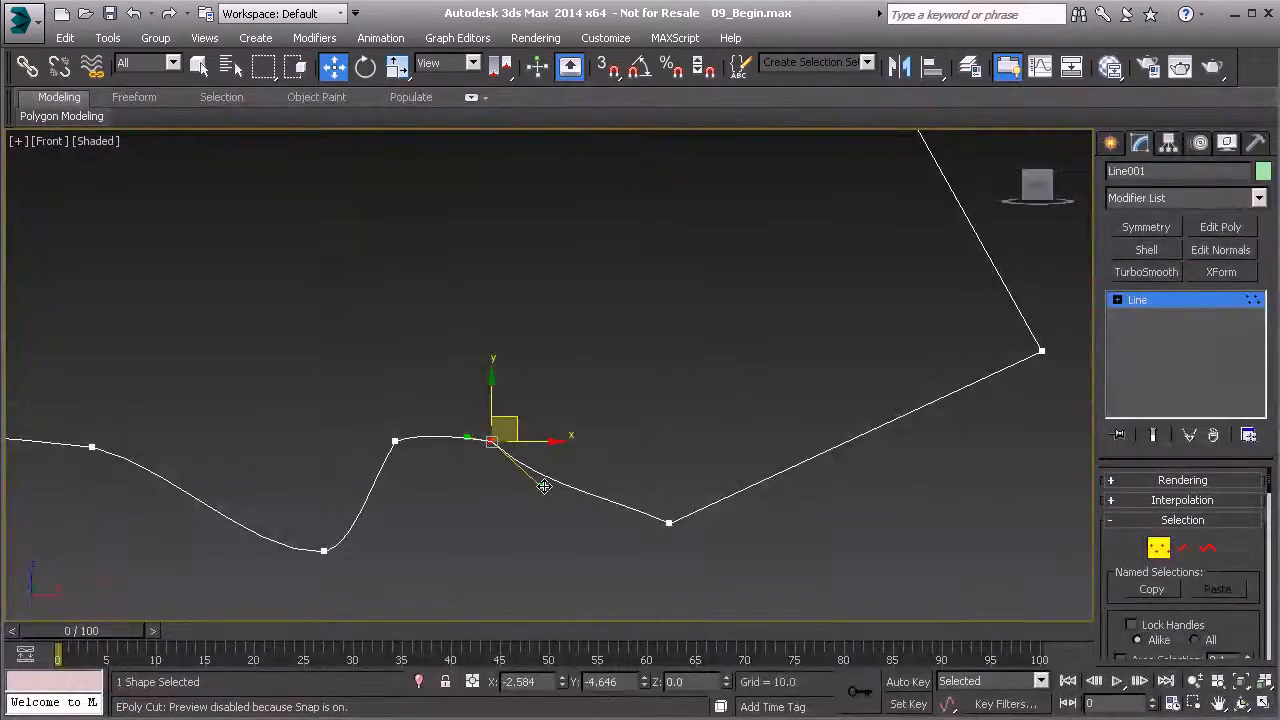
Round the bottom of the large hook recess by levelling both Bezier handles of its lowest vertex and lengthening the outgoing one
left_click(669, 522)
left_click_drag(609, 495, 608, 519)
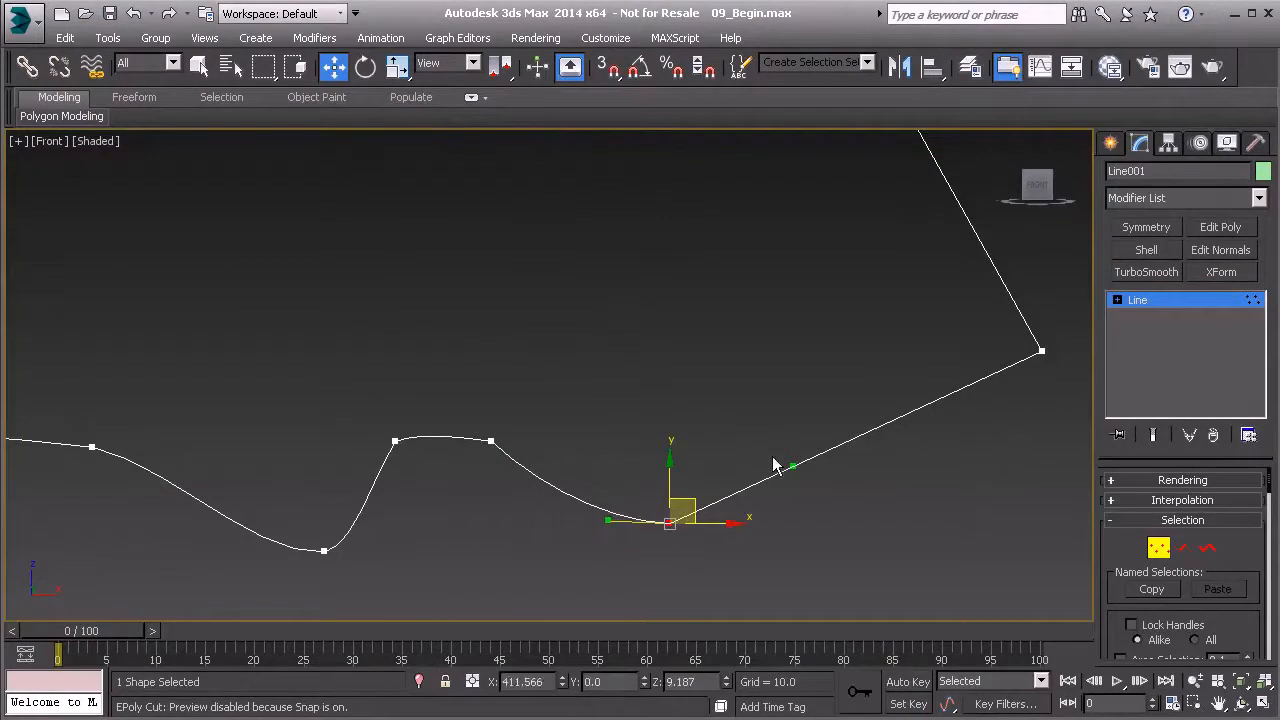
left_click(850, 520)
left_click(669, 522)
left_click_drag(780, 472, 844, 524)
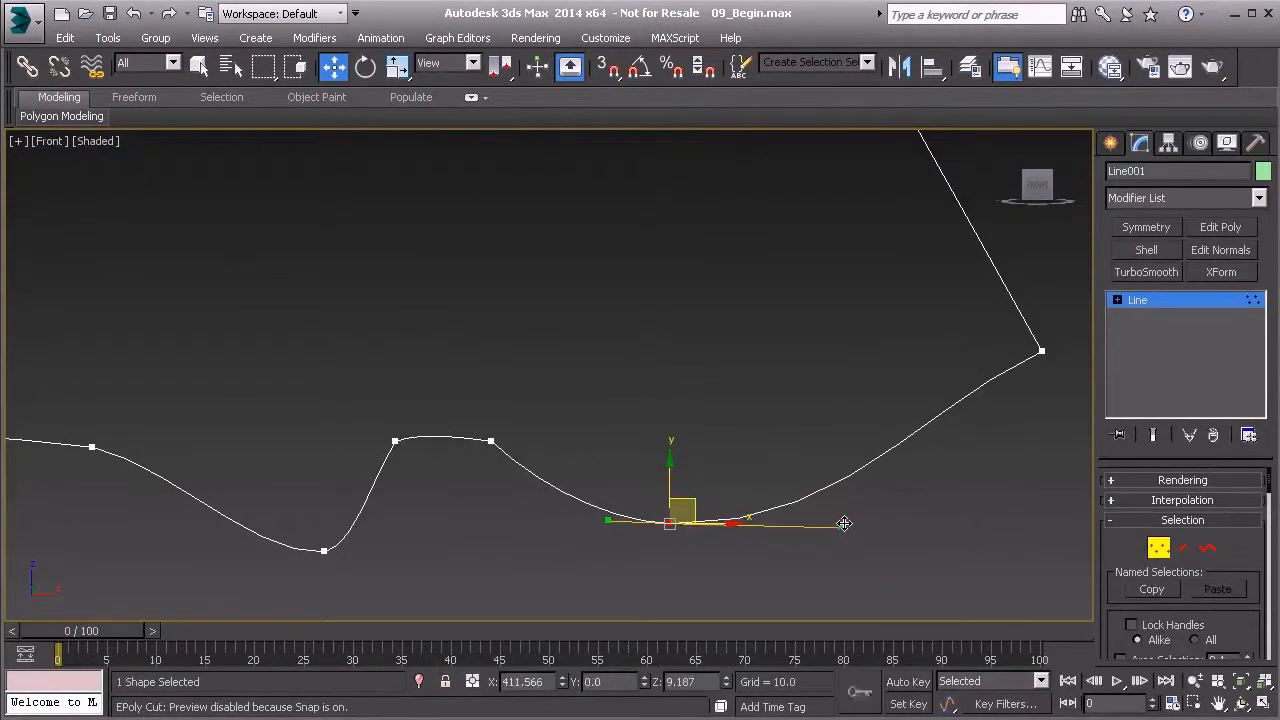
Convert the hook's inner vertex to Bezier and shape its handles and the tip's lower handle into one rounded inner curve
scroll(1003, 438, "down", 2)
middle_click_drag(1003, 438, 830, 478)
left_click_drag(822, 385, 902, 458)
right_click(857, 418)
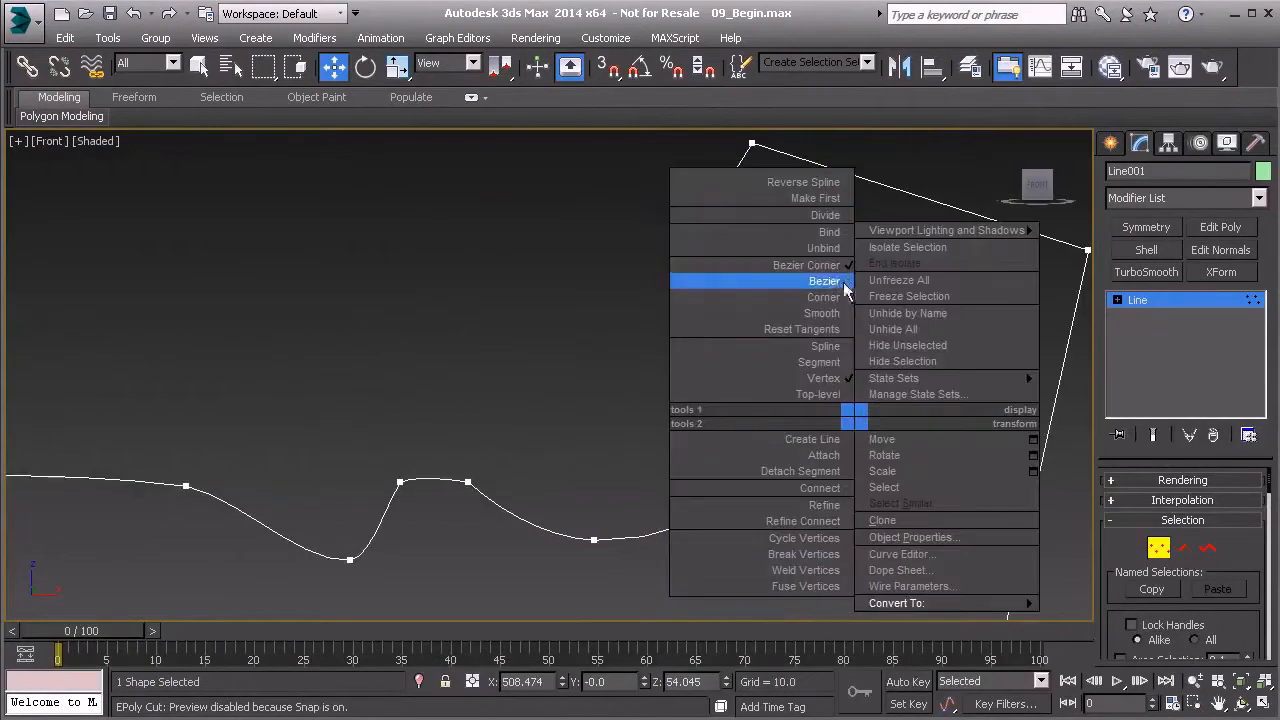
left_click(836, 283)
left_click_drag(767, 456, 815, 516)
left_click_drag(893, 326, 886, 323)
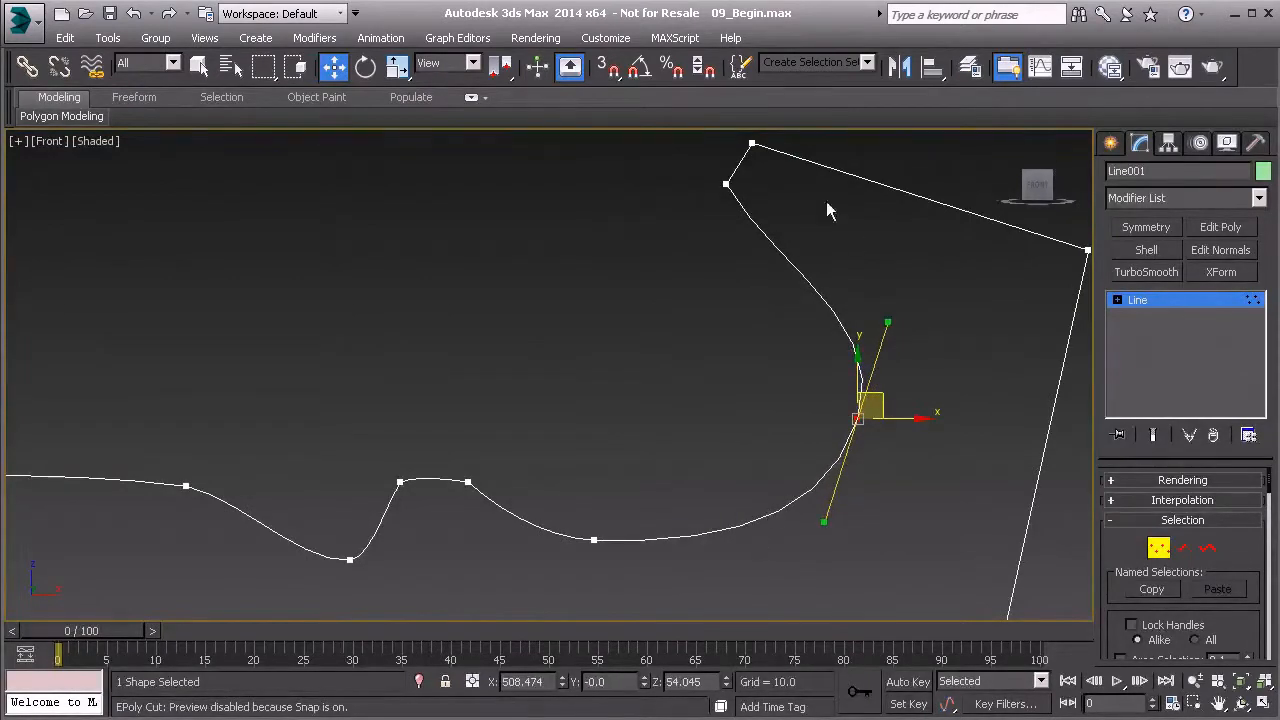
middle_click_drag(866, 312, 853, 348)
left_click_drag(783, 293, 823, 254)
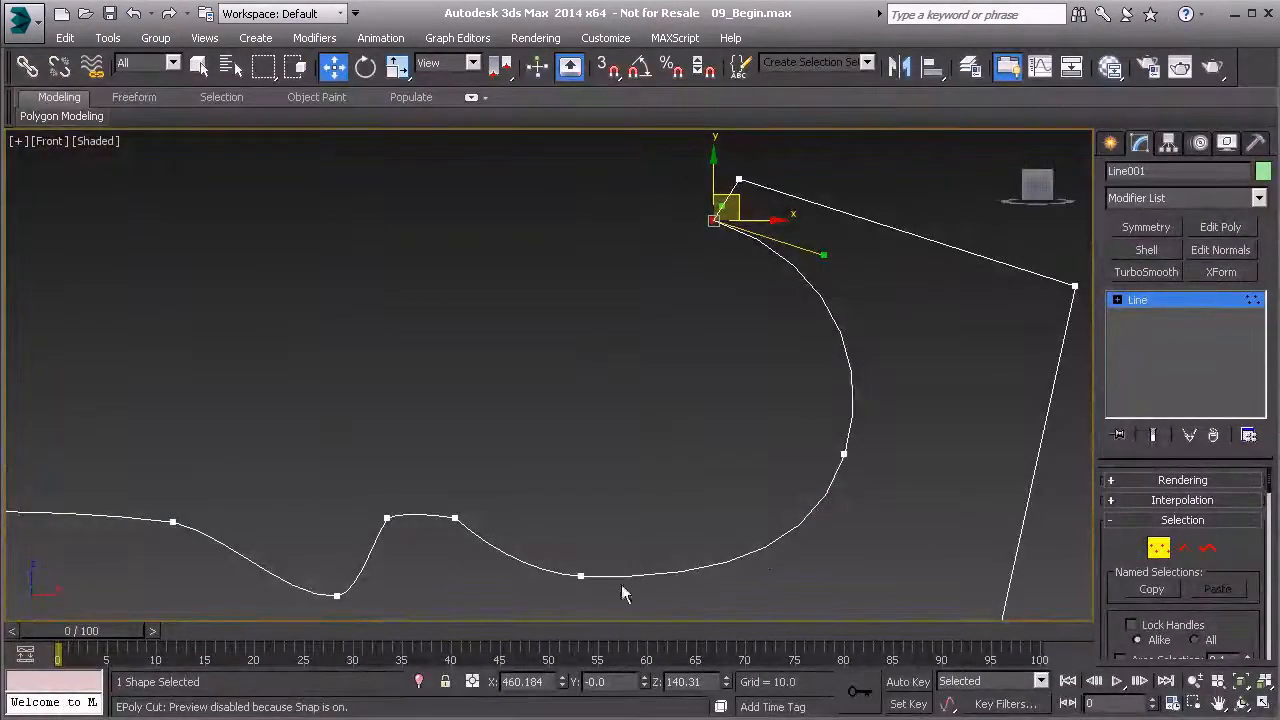
Fine-tune both Bezier handles of the hook recess's lowest vertex to tilt them slightly downward along the curve
middle_click_drag(637, 525, 617, 498)
left_click_drag(534, 518, 613, 577)
middle_click_drag(613, 577, 593, 533)
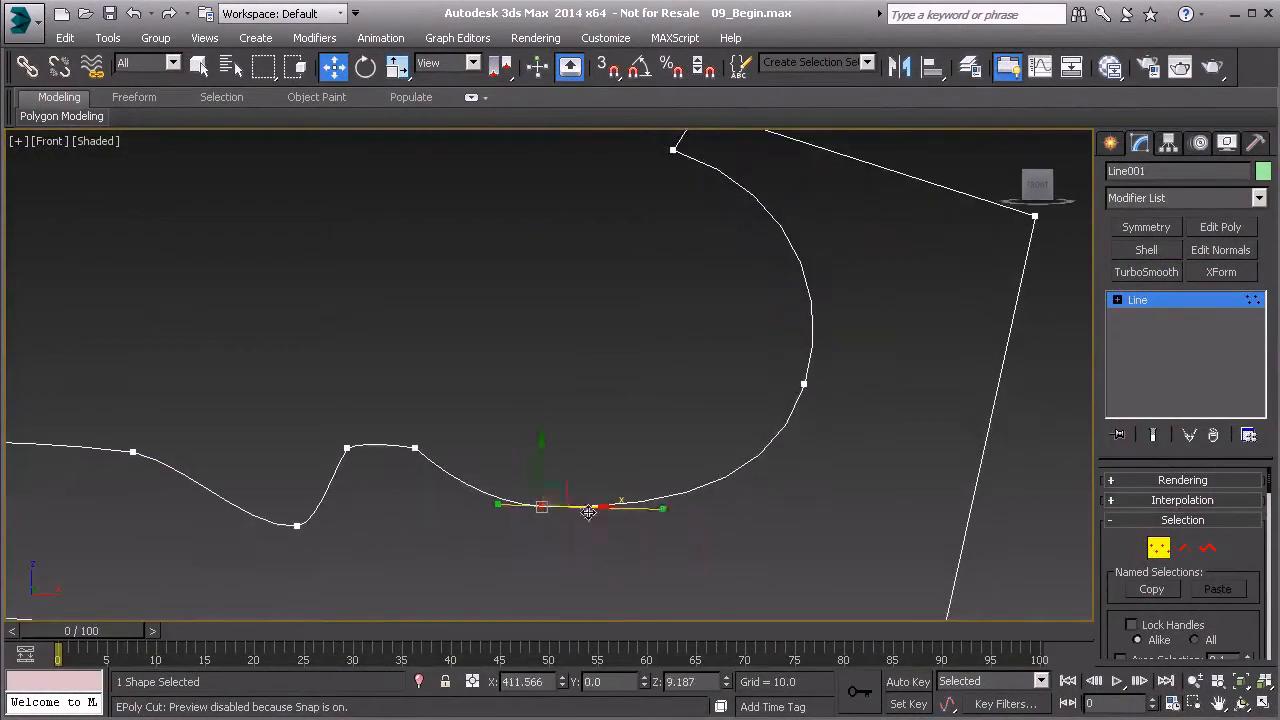
left_click_drag(661, 513, 661, 517)
left_click_drag(497, 503, 497, 497)
Leave vertex editing and draw a reference circle with a radius of about 65 inside the hook's inner curve
left_click(1137, 301)
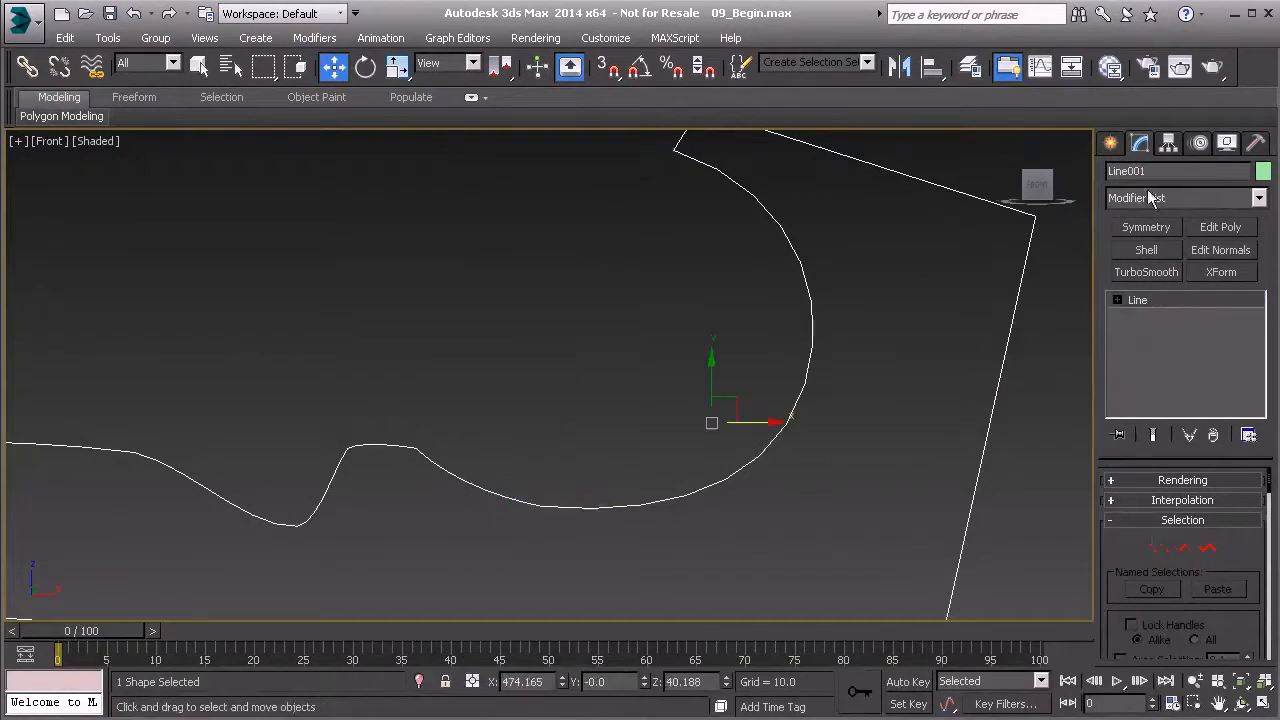
left_click(1112, 145)
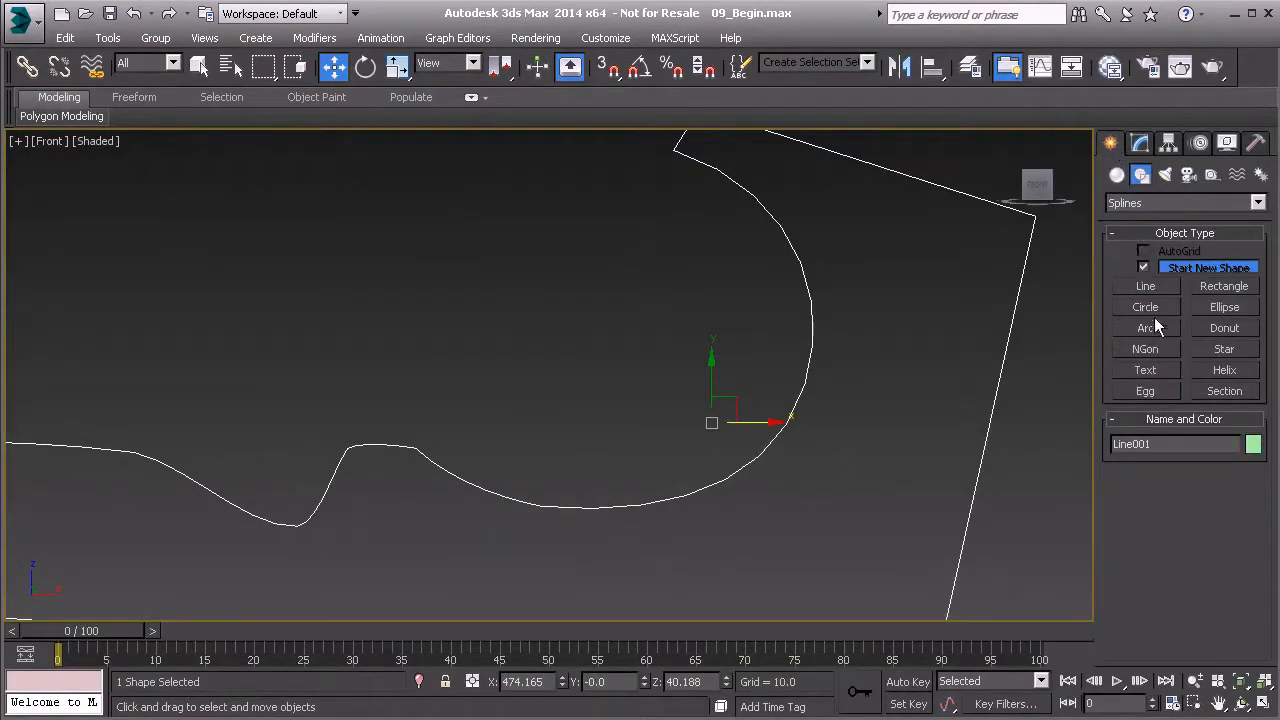
left_click(1146, 309)
middle_click_drag(627, 360, 631, 380)
left_click_drag(633, 366, 601, 193)
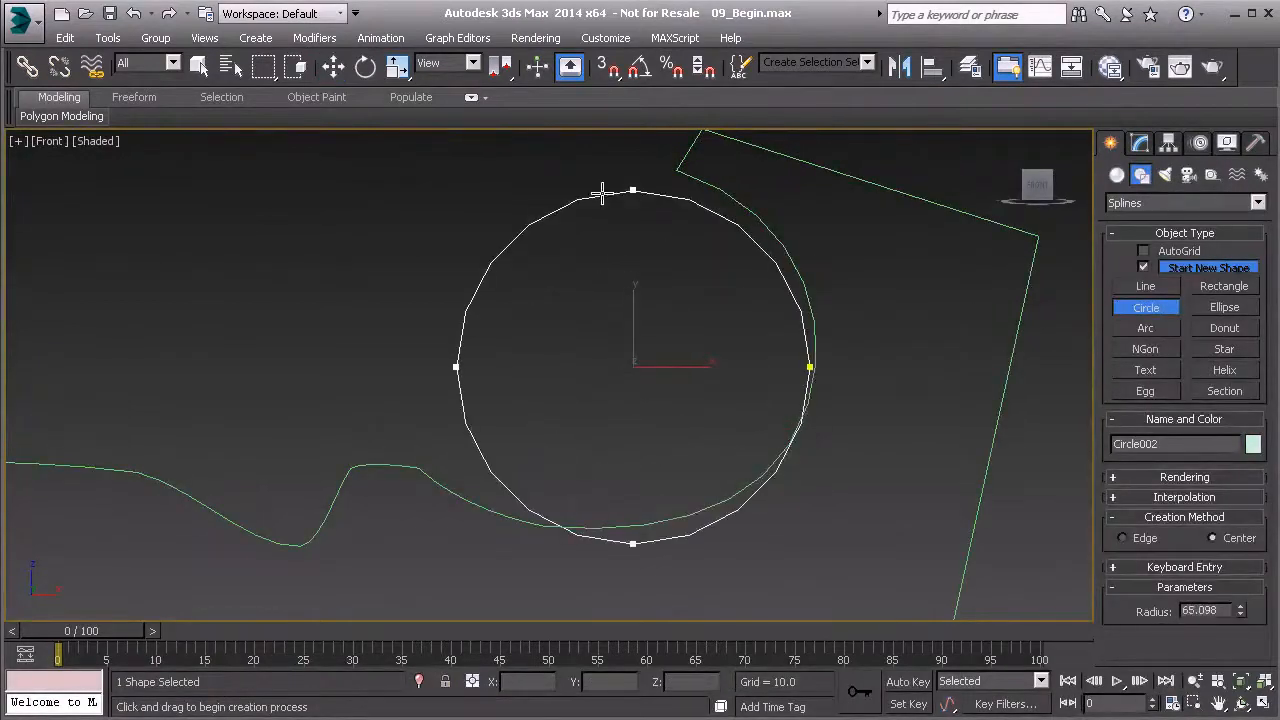
Move the reference circle to about X 438, Z 75 and scale it up slightly to match the hook's inner curve
key("w")
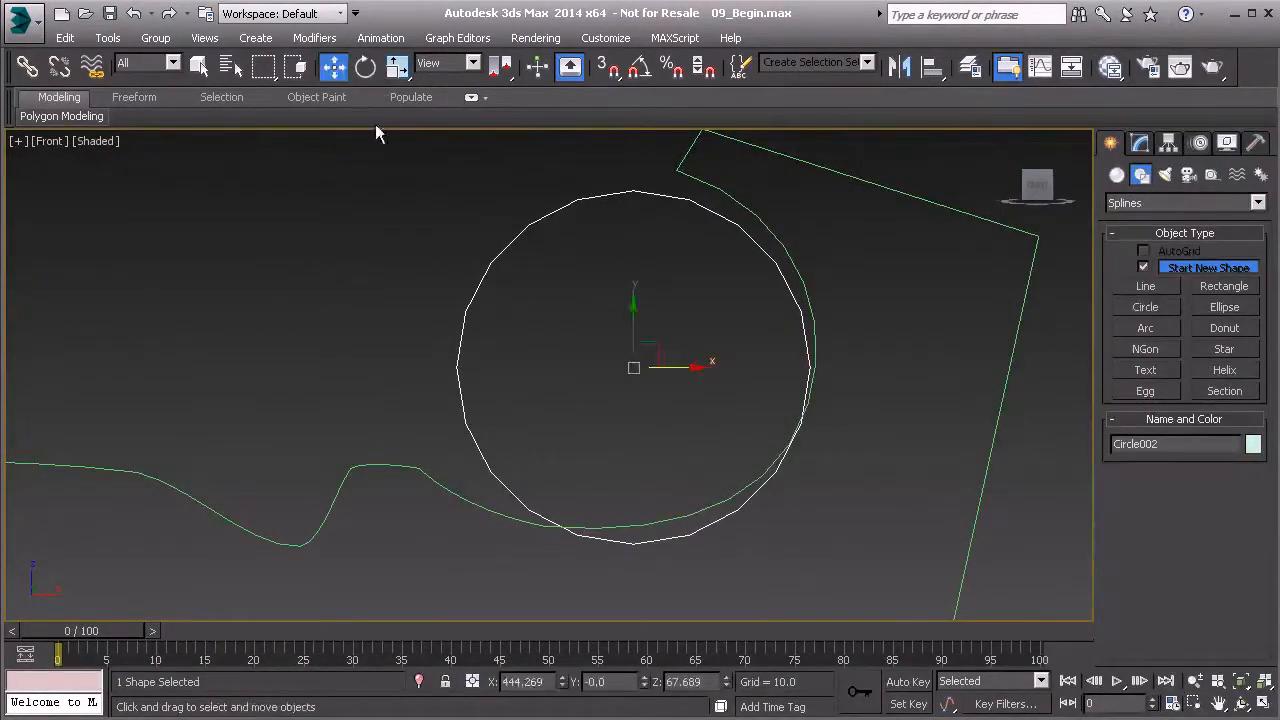
left_click_drag(653, 344, 644, 316)
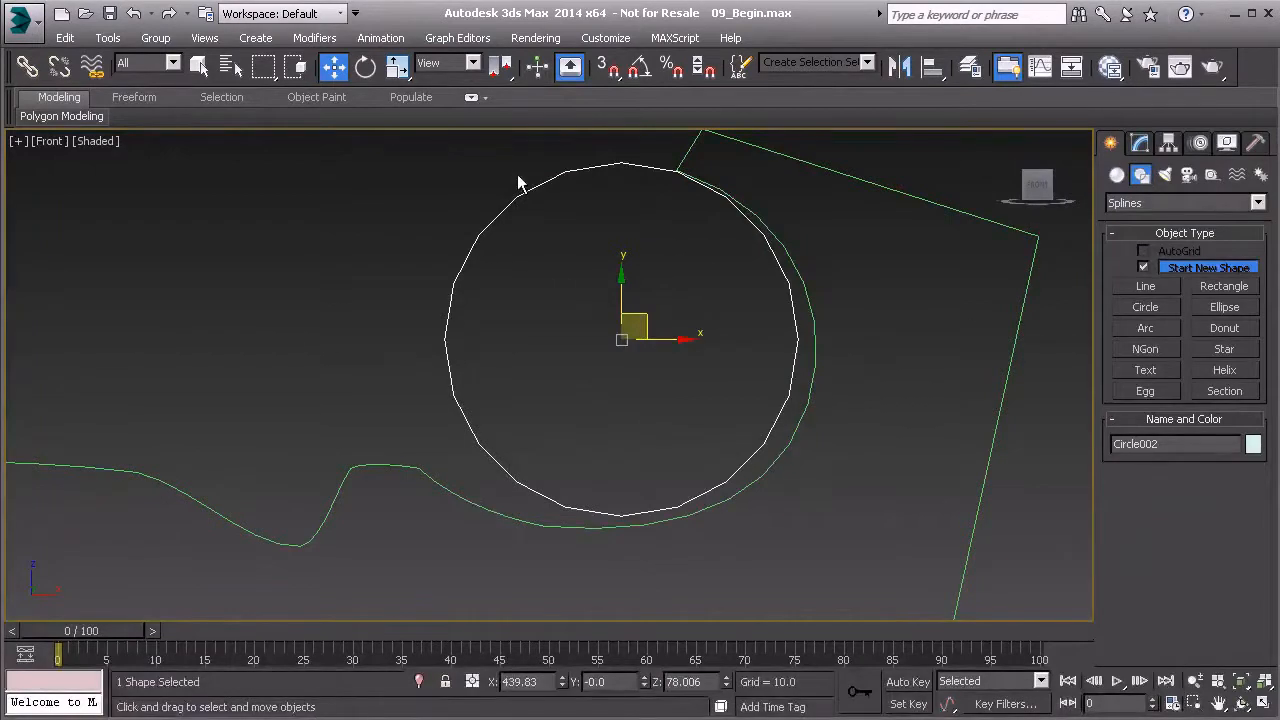
left_click(398, 67)
left_click_drag(650, 316, 641, 325)
left_click(334, 67)
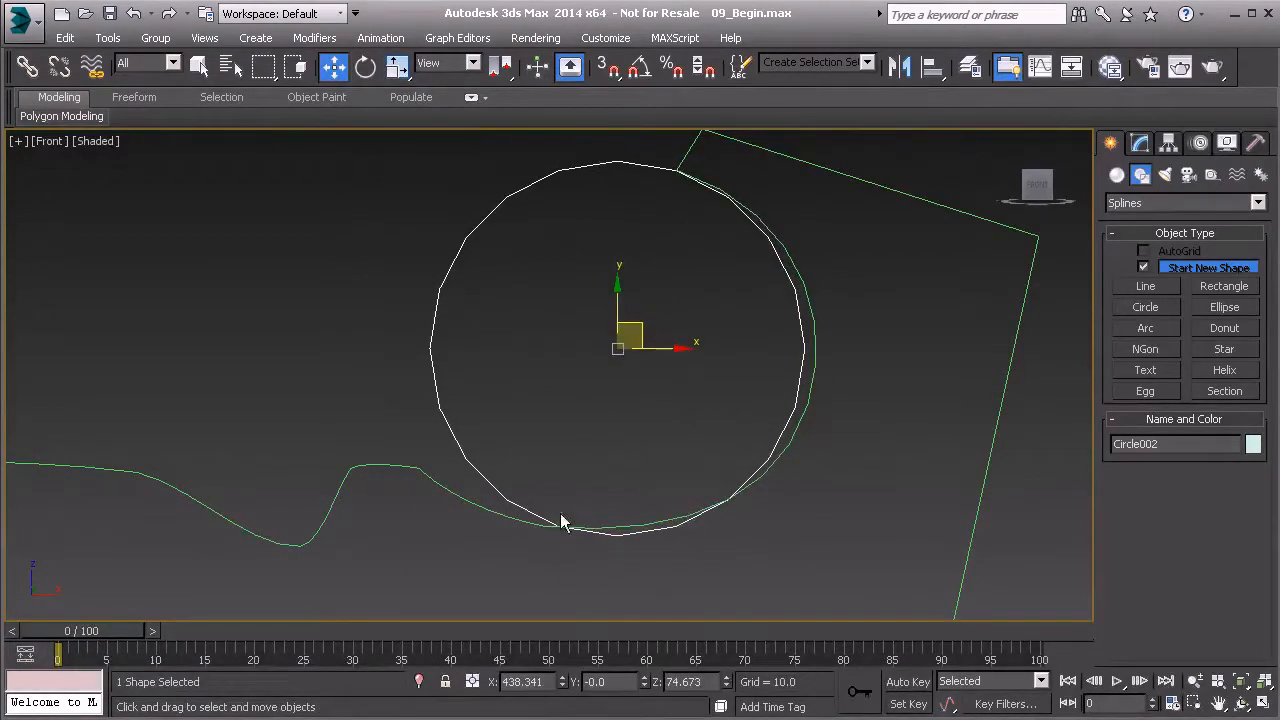
Move the blade outline's lowest hook vertex to about X 417, Z 9 and align its handles with the reference circle
left_click(808, 287)
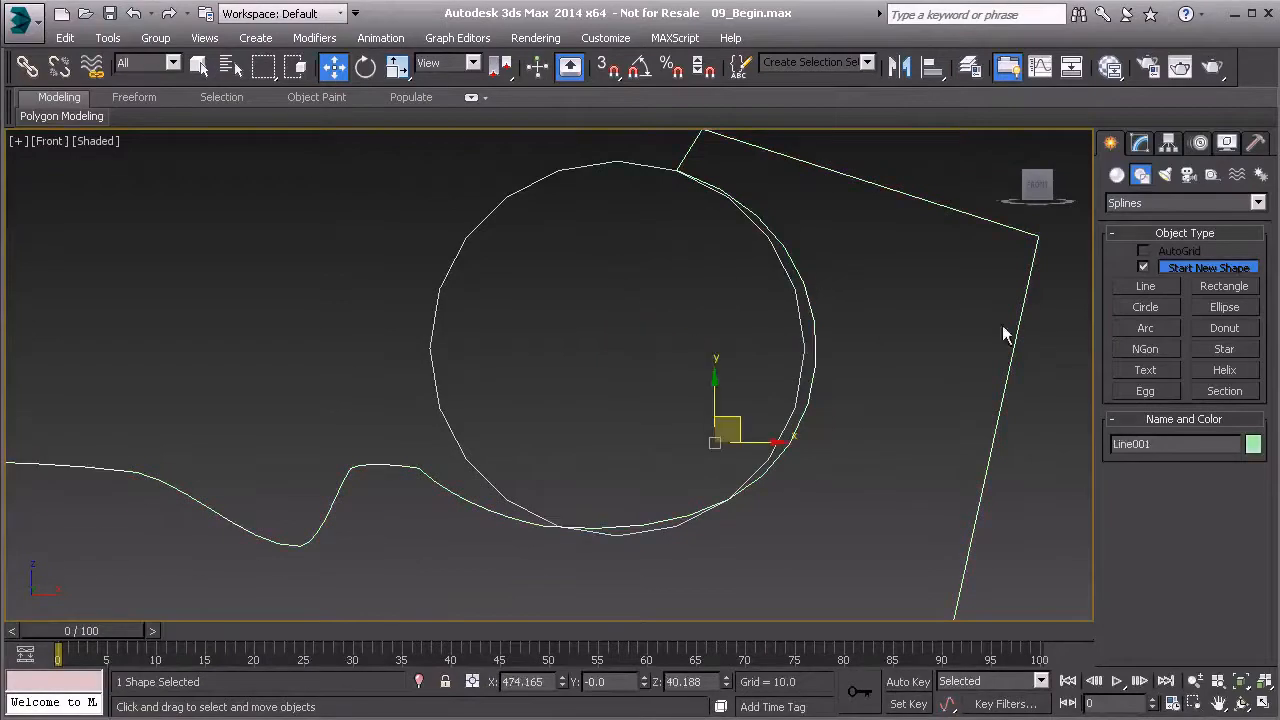
left_click(1139, 144)
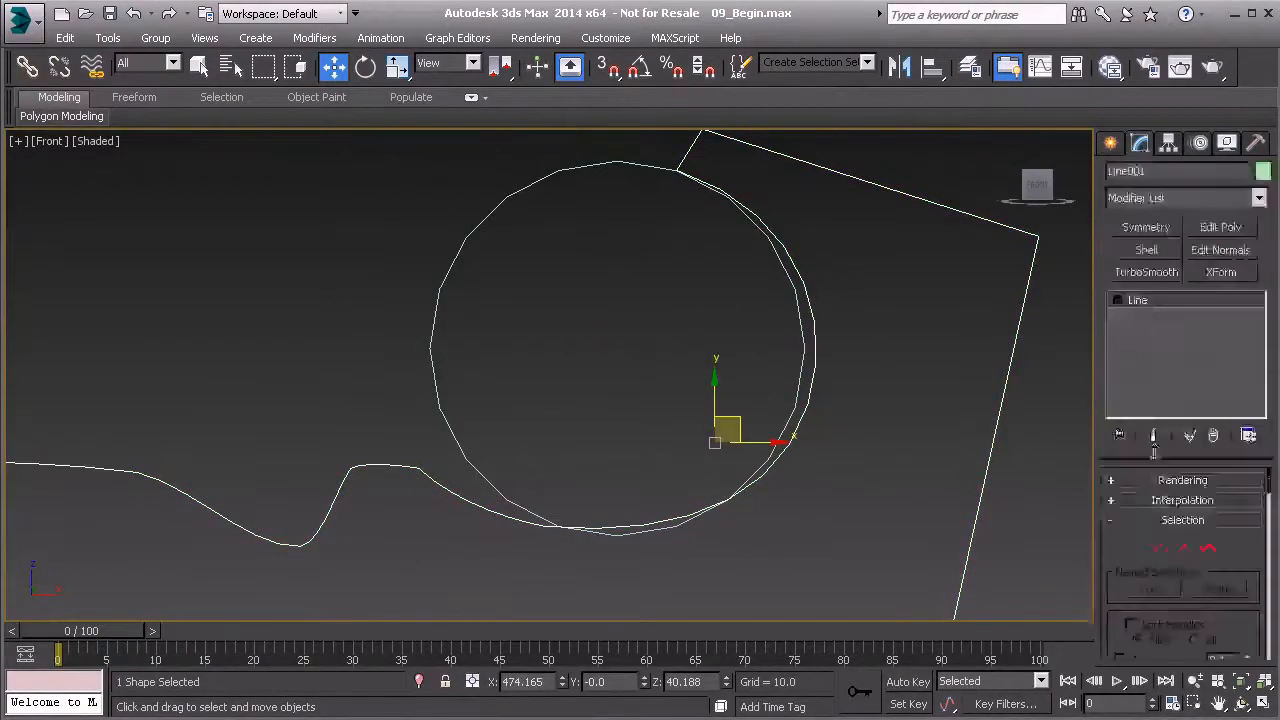
left_click(1158, 547)
scroll(568, 514, "up", 4)
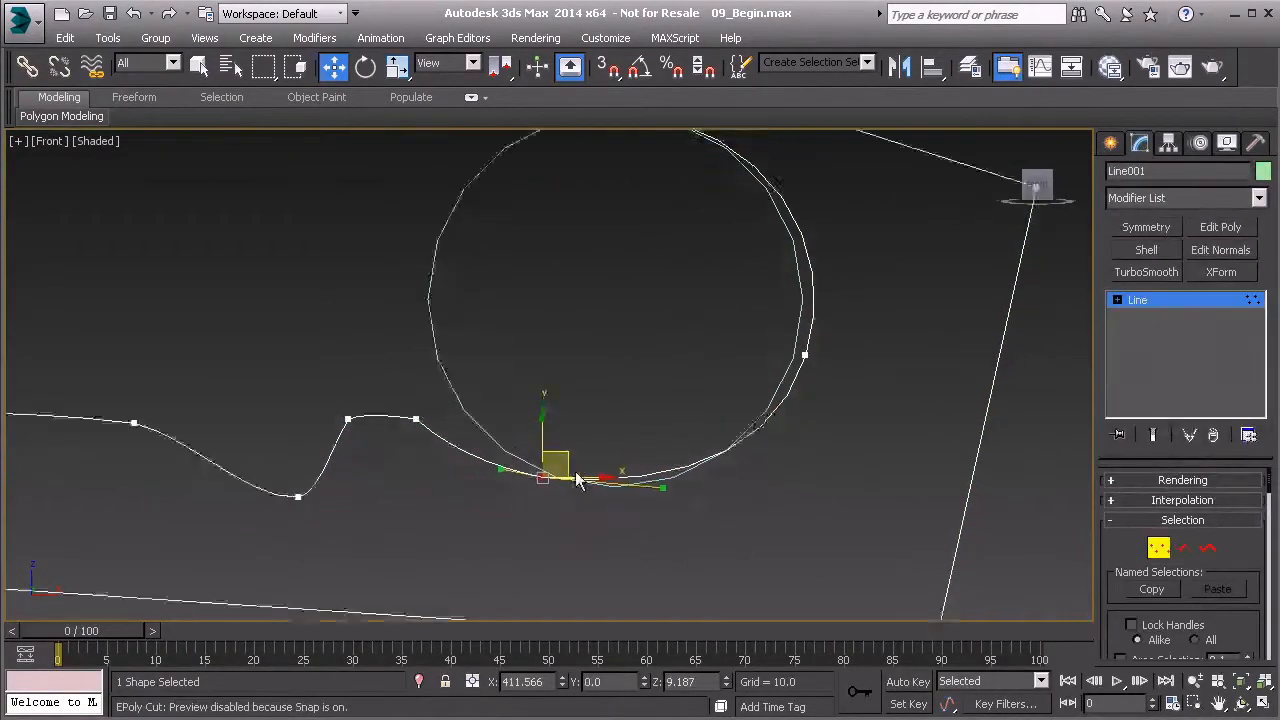
left_click_drag(532, 457, 564, 457)
scroll(563, 459, "down", 4)
middle_click_drag(565, 432, 540, 462)
scroll(623, 517, "up", 4)
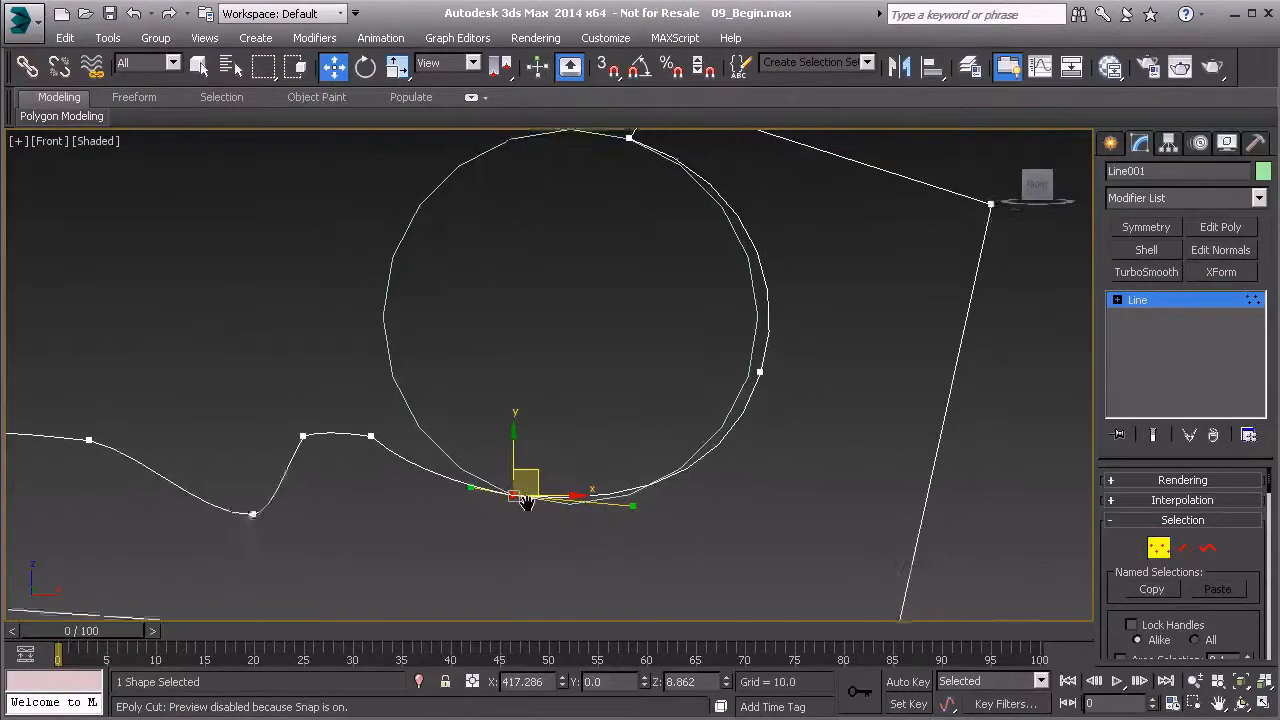
left_click_drag(673, 491, 656, 526)
middle_click_drag(780, 409, 632, 491)
Move the hook's inner vertex to about X 504, Z 52 and adjust its handles so the curve follows the reference circle
scroll(632, 491, "down", 2)
left_click_drag(708, 326, 774, 389)
left_click_drag(763, 339, 746, 348)
scroll(710, 340, "down", 2)
middle_click_drag(708, 338, 703, 430)
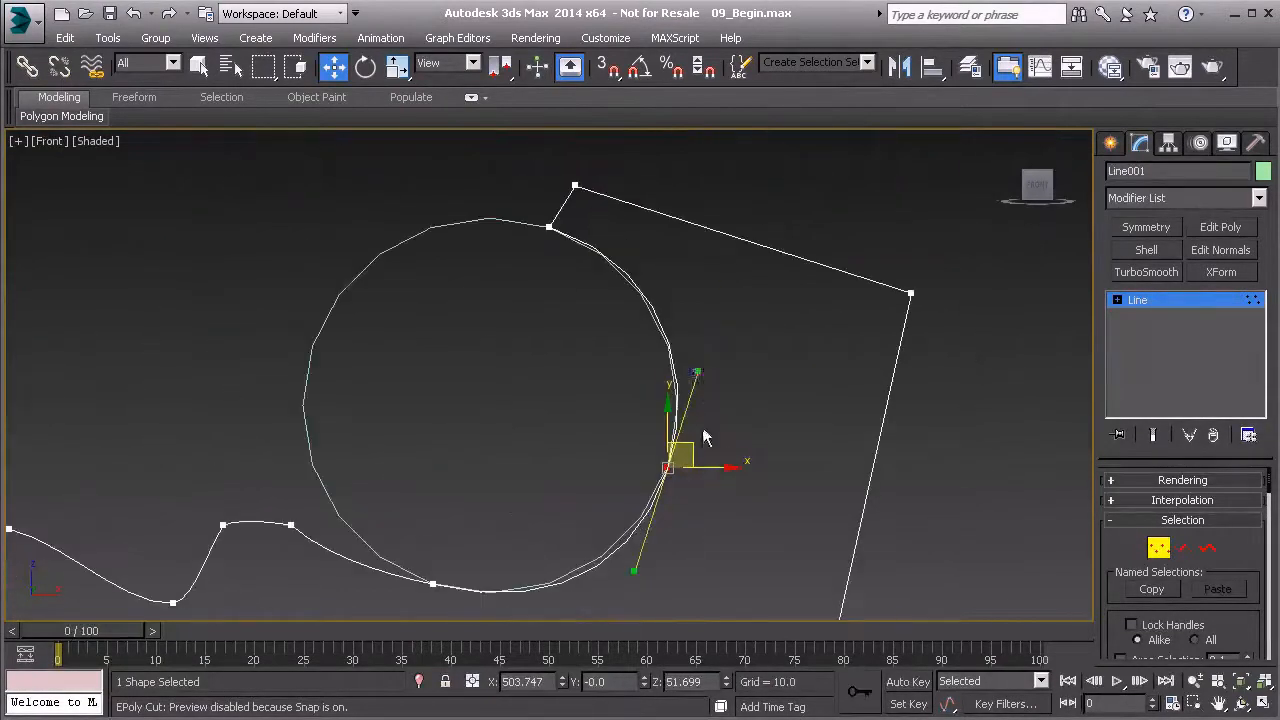
left_click(698, 370)
left_click_drag(636, 479, 690, 428)
left_click_drag(697, 371, 695, 386)
middle_click_drag(420, 501, 514, 433)
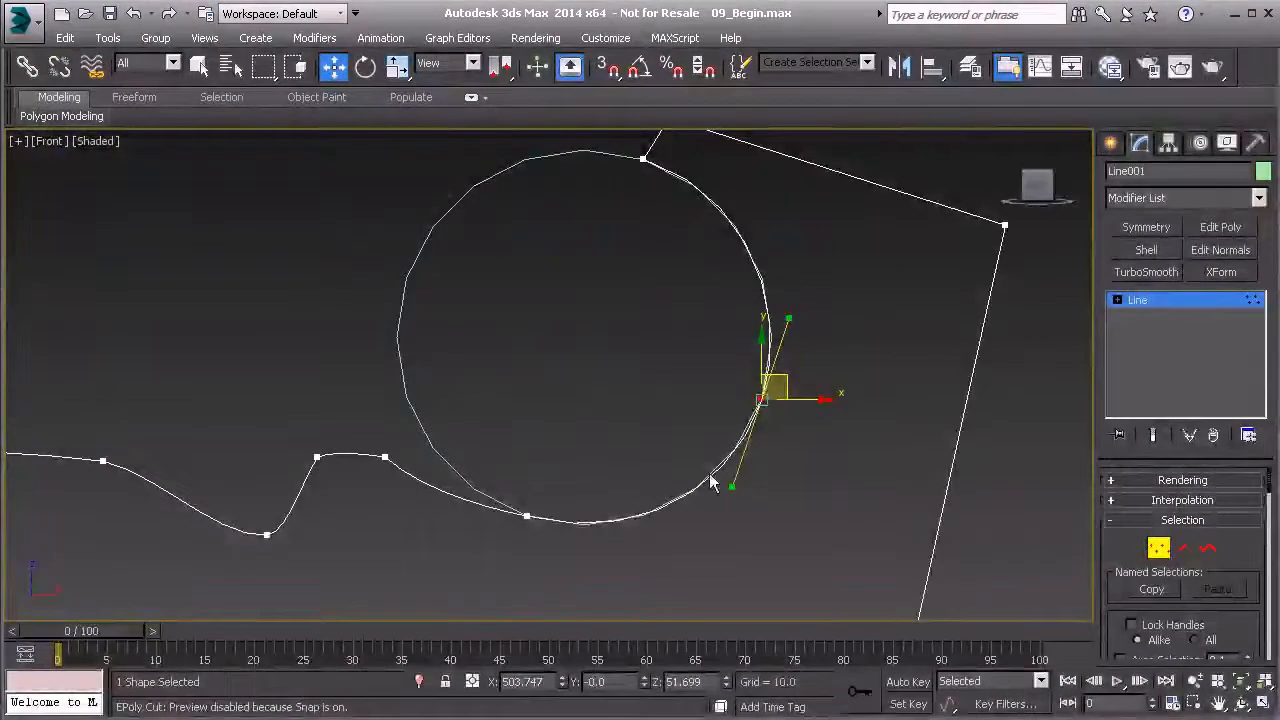
Leave vertex editing on the blade outline and delete the reference circle
left_click(1155, 300)
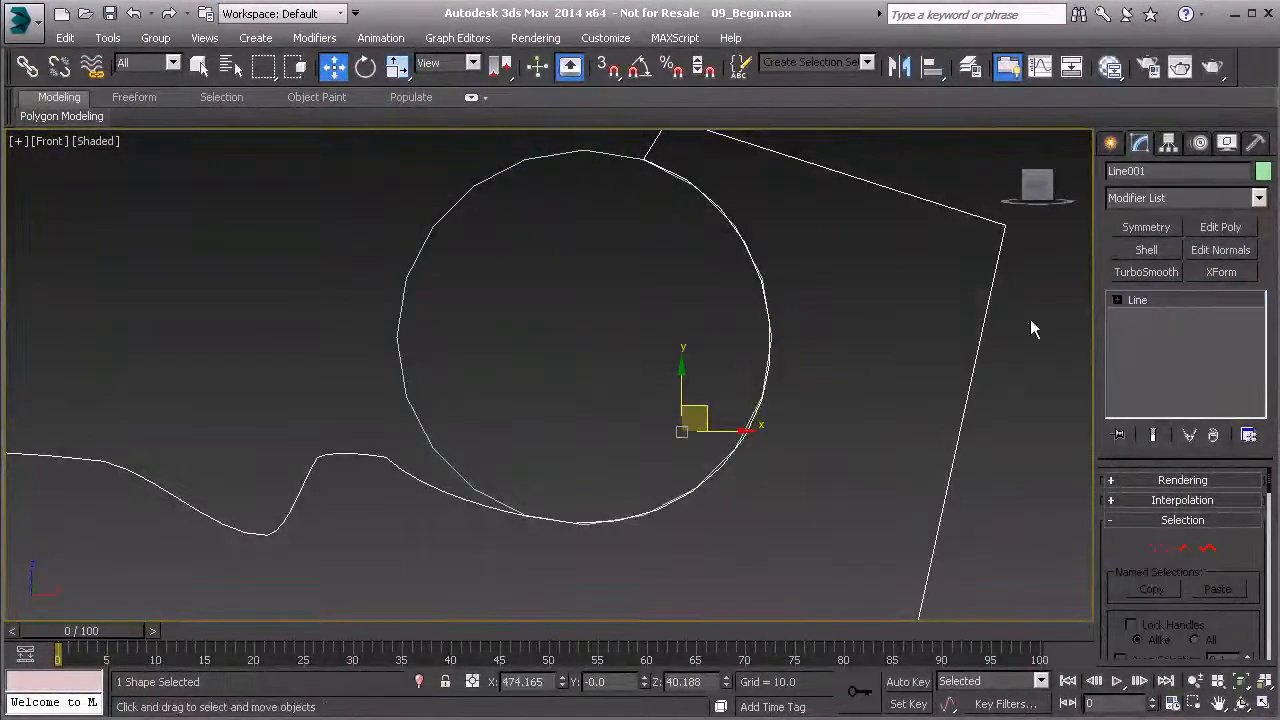
left_click_drag(539, 302, 539, 302)
key("Delete")
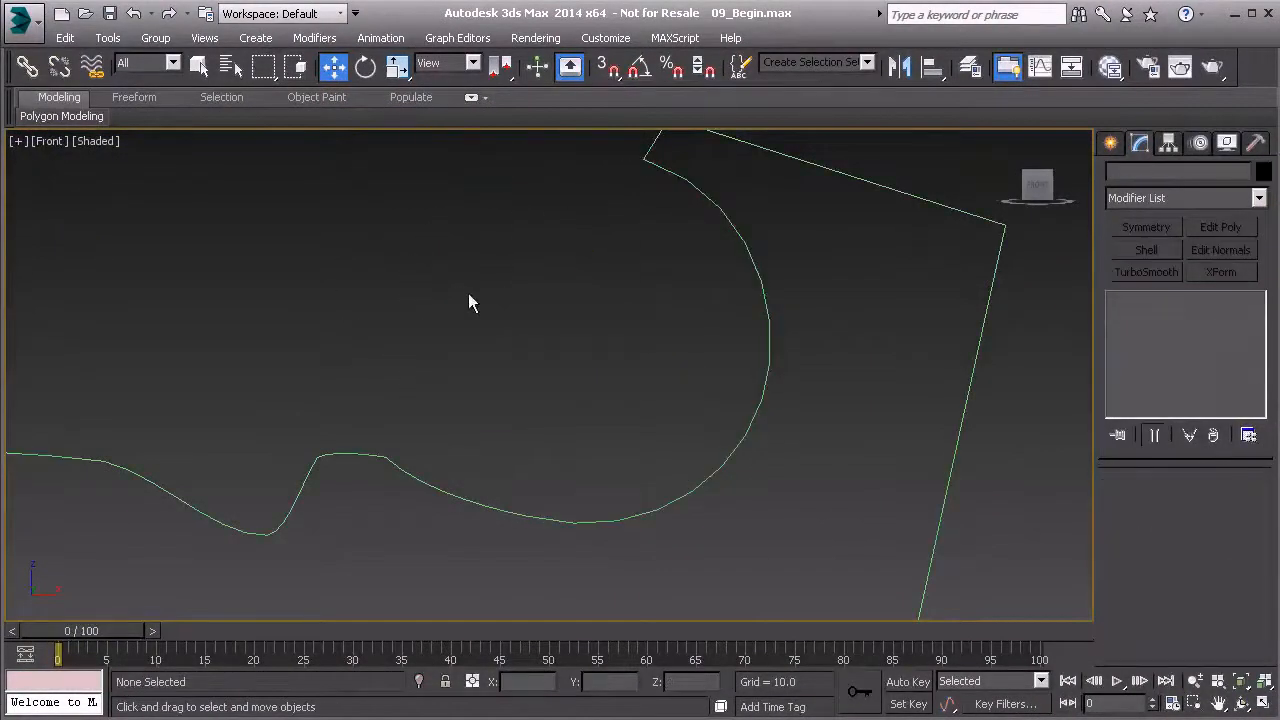
Round the short edge at the hook's tip outward using the facing Bezier handles of its two vertices
scroll(446, 331, "down", 2)
middle_click_drag(527, 377, 657, 387)
middle_click_drag(776, 360, 649, 380)
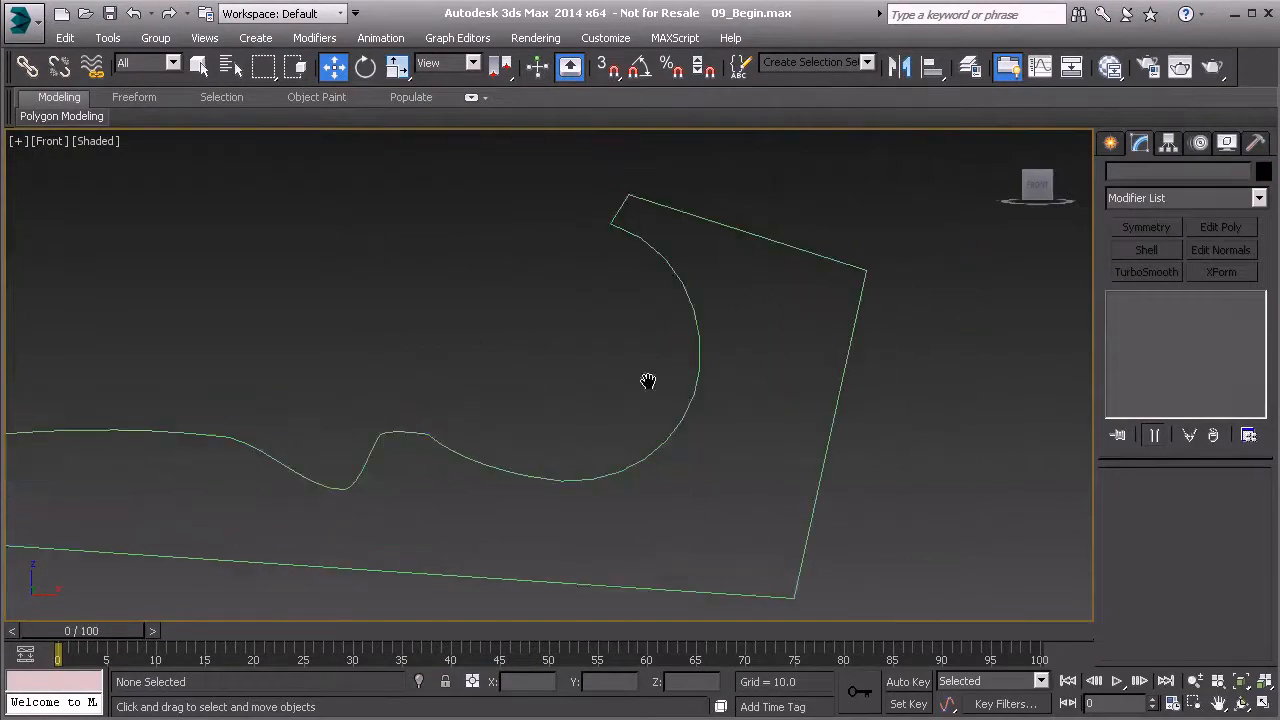
left_click(606, 230)
left_click(1158, 548)
left_click(615, 203)
middle_click_drag(609, 231, 577, 277)
scroll(577, 277, "up", 5)
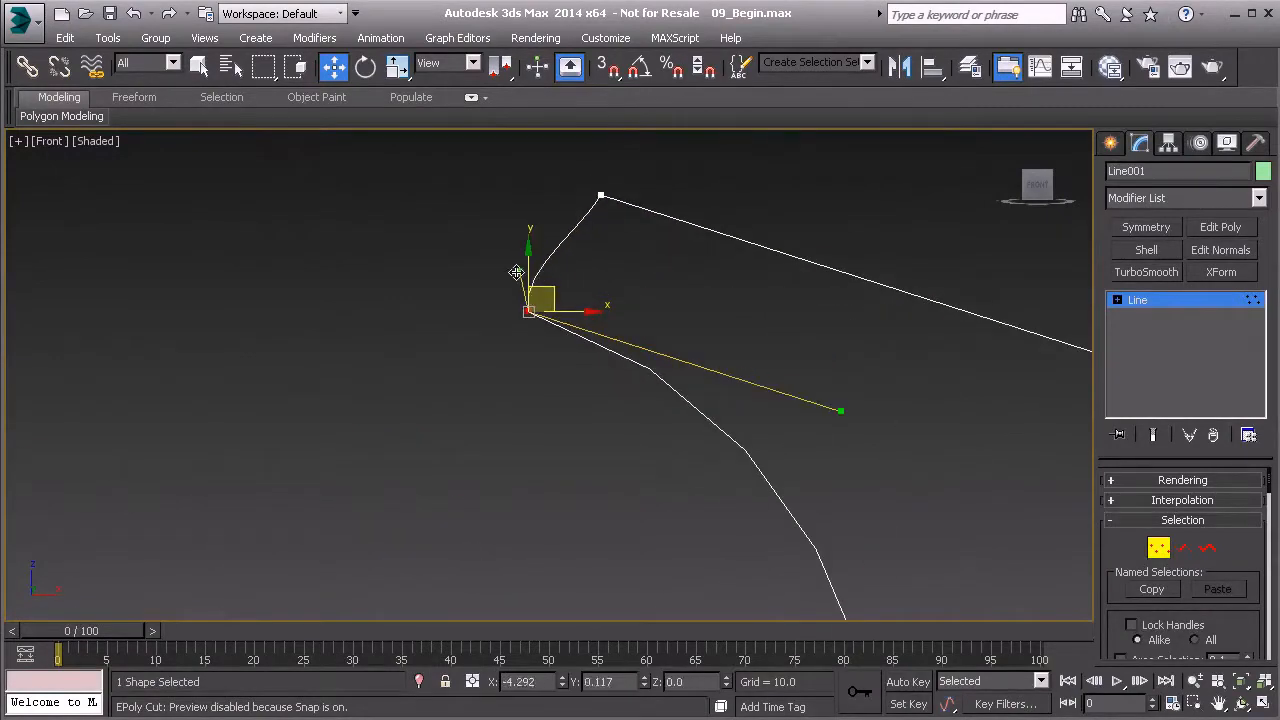
left_click(601, 196)
left_click_drag(576, 232, 558, 202)
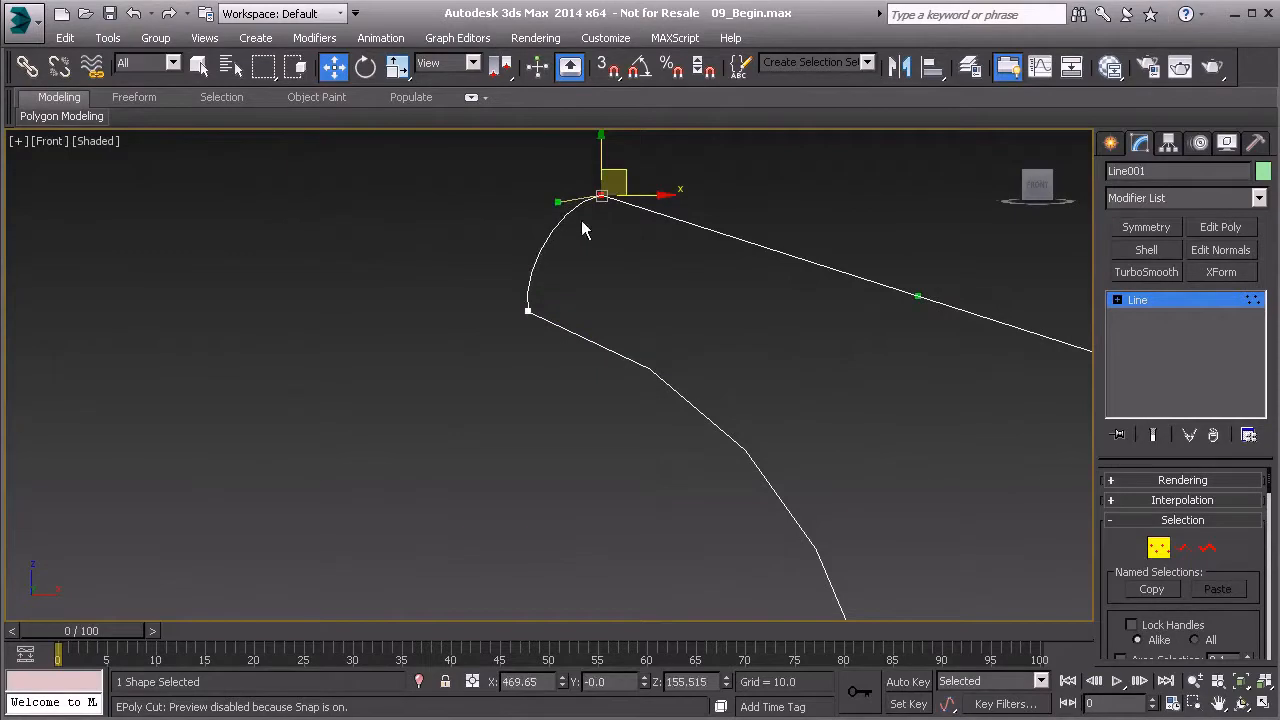
Bow the hook's long upper edge outward by raising the outgoing Bezier handle of the tip's top vertex
scroll(725, 305, "down", 1)
left_click_drag(751, 298, 750, 250)
middle_click_drag(1047, 389, 763, 317)
scroll(763, 317, "down", 2)
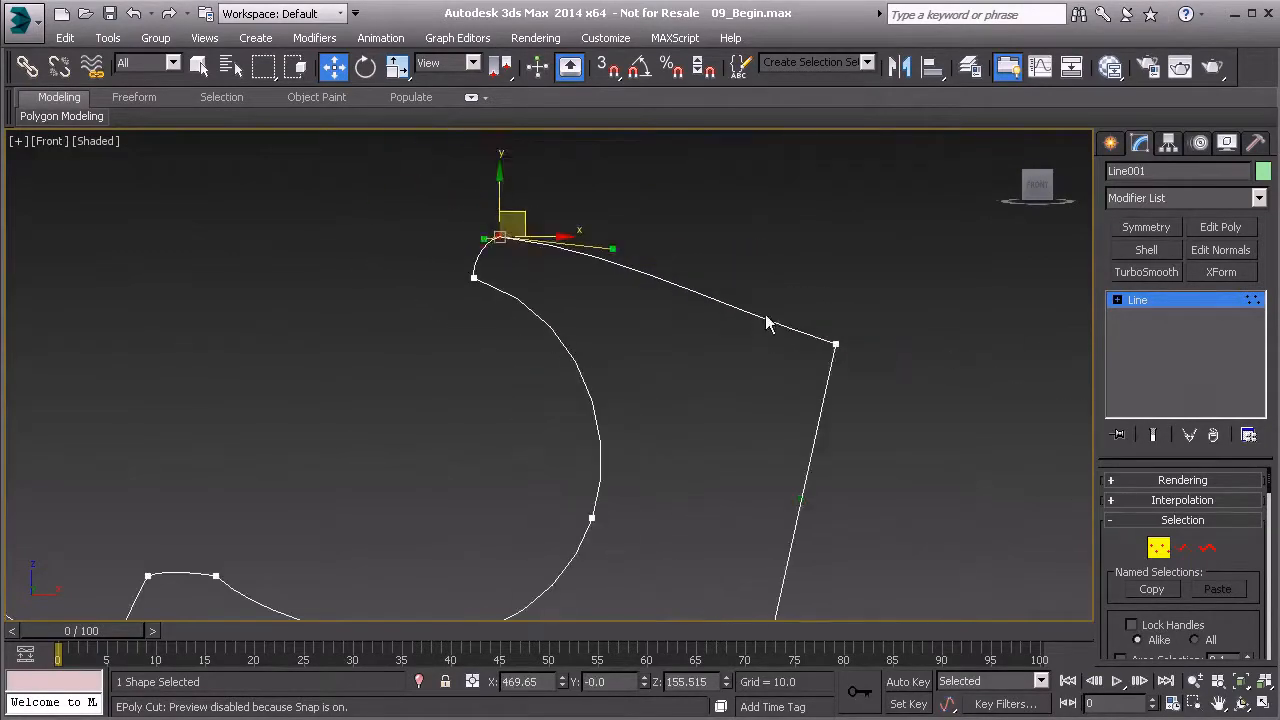
Round the blade's upper outer corner by shortening both Bezier handles of its vertex and aligning them along the curve
left_click_drag(895, 369, 792, 337)
left_click_drag(720, 310, 823, 314)
middle_click_drag(848, 436, 790, 352)
left_click_drag(743, 414, 798, 308)
middle_click_drag(760, 394, 771, 348)
scroll(771, 348, "down", 1)
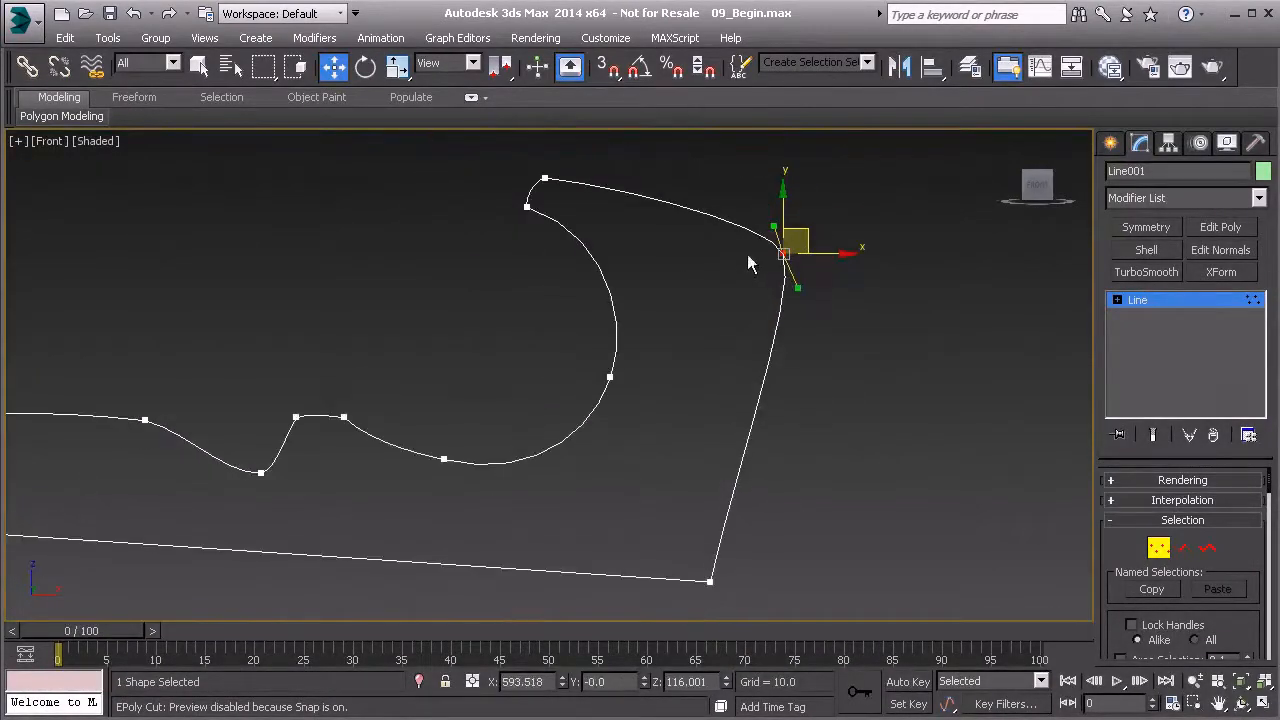
Curve the blade's end edge into its lower corner by shortening and tilting the corner vertex's upper Bezier handle
middle_click_drag(720, 571, 720, 478)
left_click(709, 488)
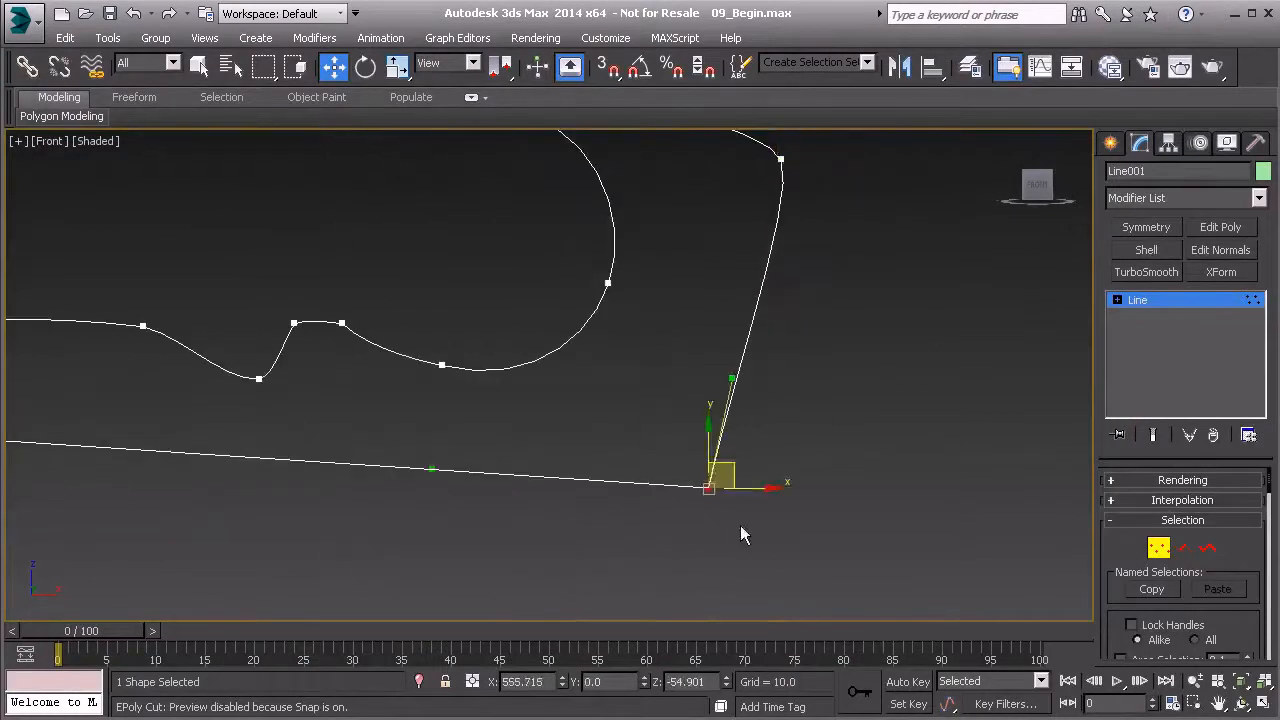
scroll(731, 485, "up", 3)
left_click_drag(732, 183, 709, 468)
scroll(520, 495, "down", 2)
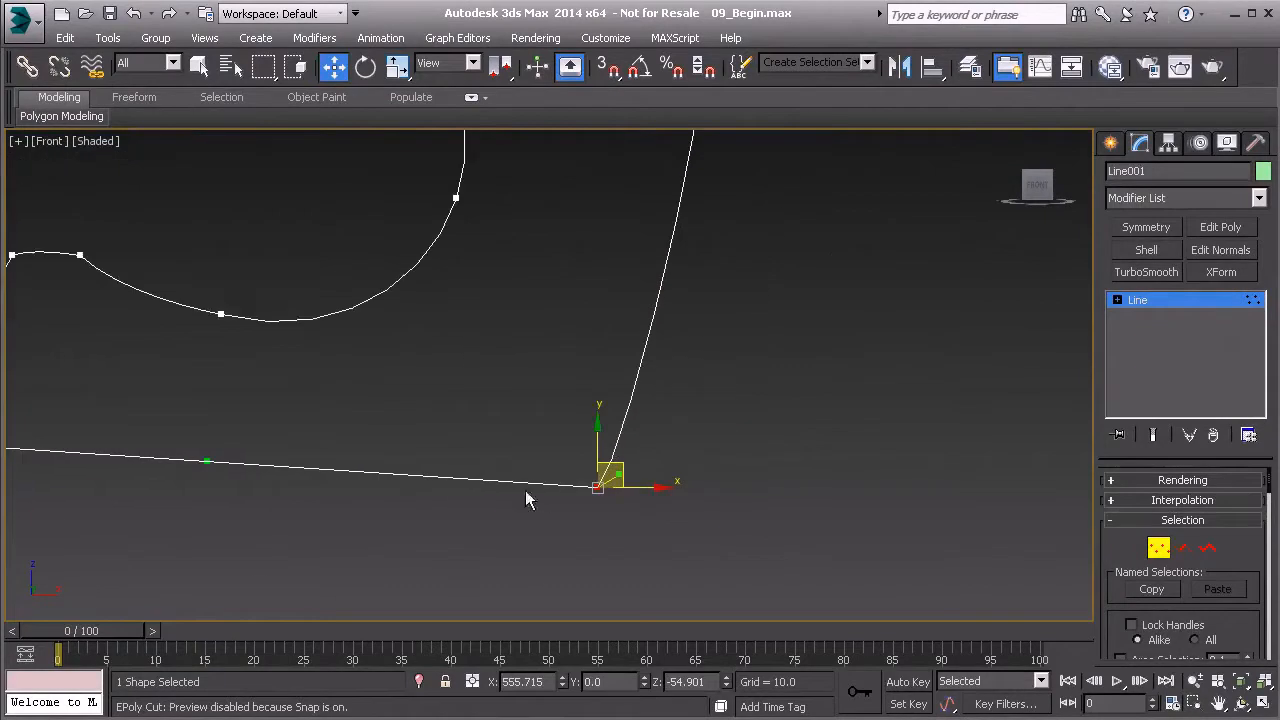
Bow the blade's lower edge upward by raising the facing Bezier handles of the lower outer corner and the guard-side vertex
left_click_drag(210, 463, 301, 425)
middle_click_drag(258, 464, 597, 450)
scroll(597, 450, "down", 2)
middle_click_drag(490, 452, 681, 464)
left_click(200, 427)
left_click_drag(476, 444, 446, 418)
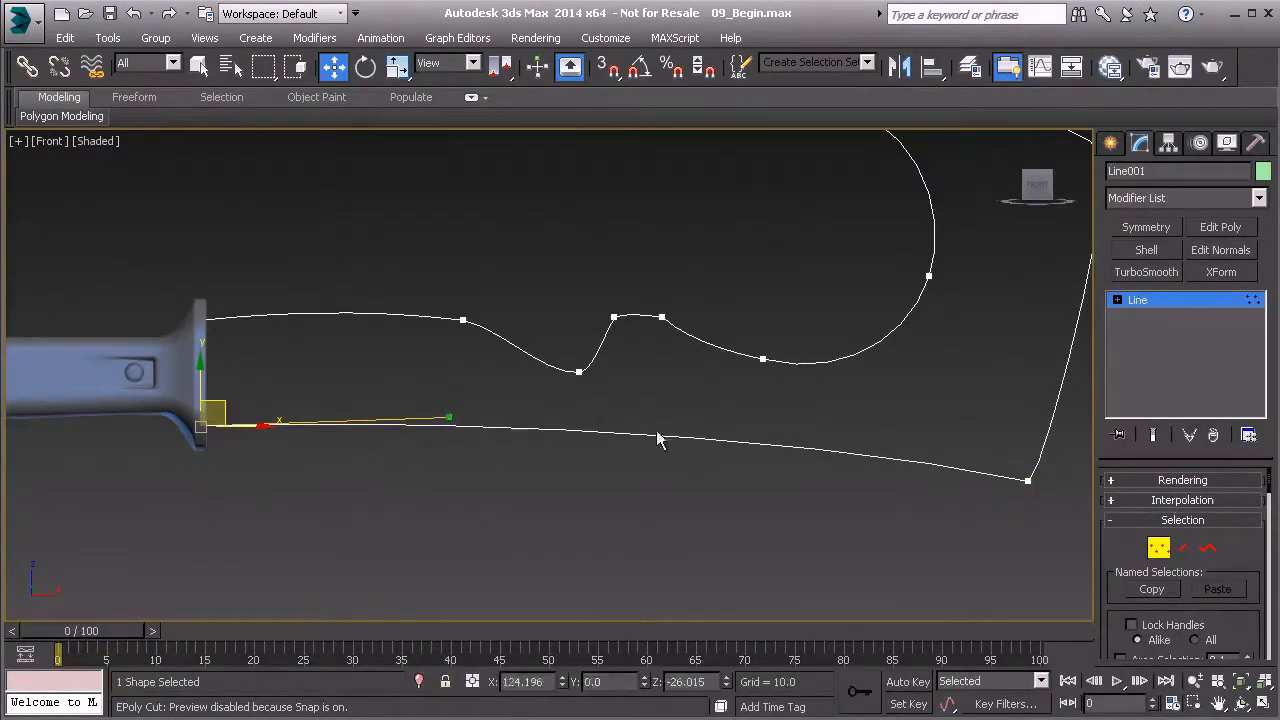
Move the blade's lower outer corner vertex inward and down, and shift the upper outer corner vertex inward and slightly up
middle_click_drag(712, 438, 520, 424)
scroll(520, 424, "down", 2)
left_click_drag(683, 409, 762, 490)
left_click_drag(760, 435, 664, 459)
left_click(788, 223)
left_click_drag(802, 200, 765, 192)
middle_click_drag(608, 426, 606, 390)
Round the blade's lower outer corner by shortening its lower-edge Bezier handle and extending the opposite handle outward
left_click(640, 448)
scroll(649, 454, "up", 7)
scroll(659, 389, "down", 5)
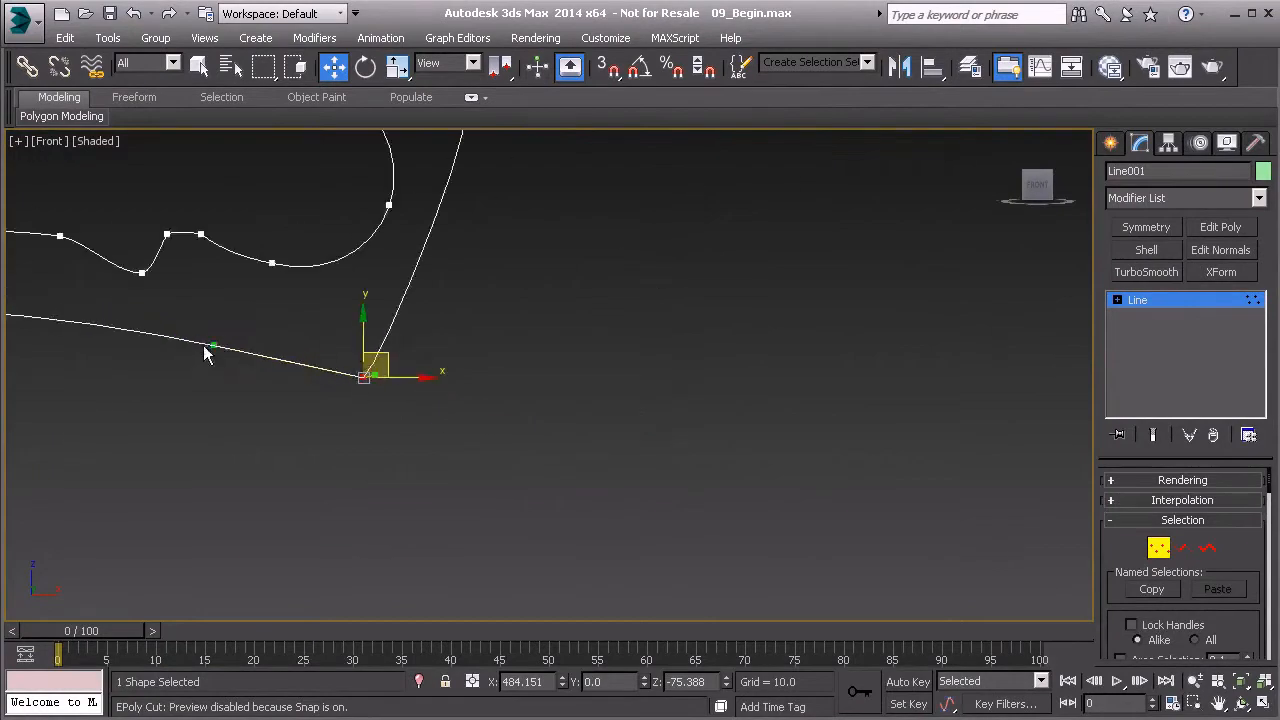
middle_click_drag(205, 355, 321, 379)
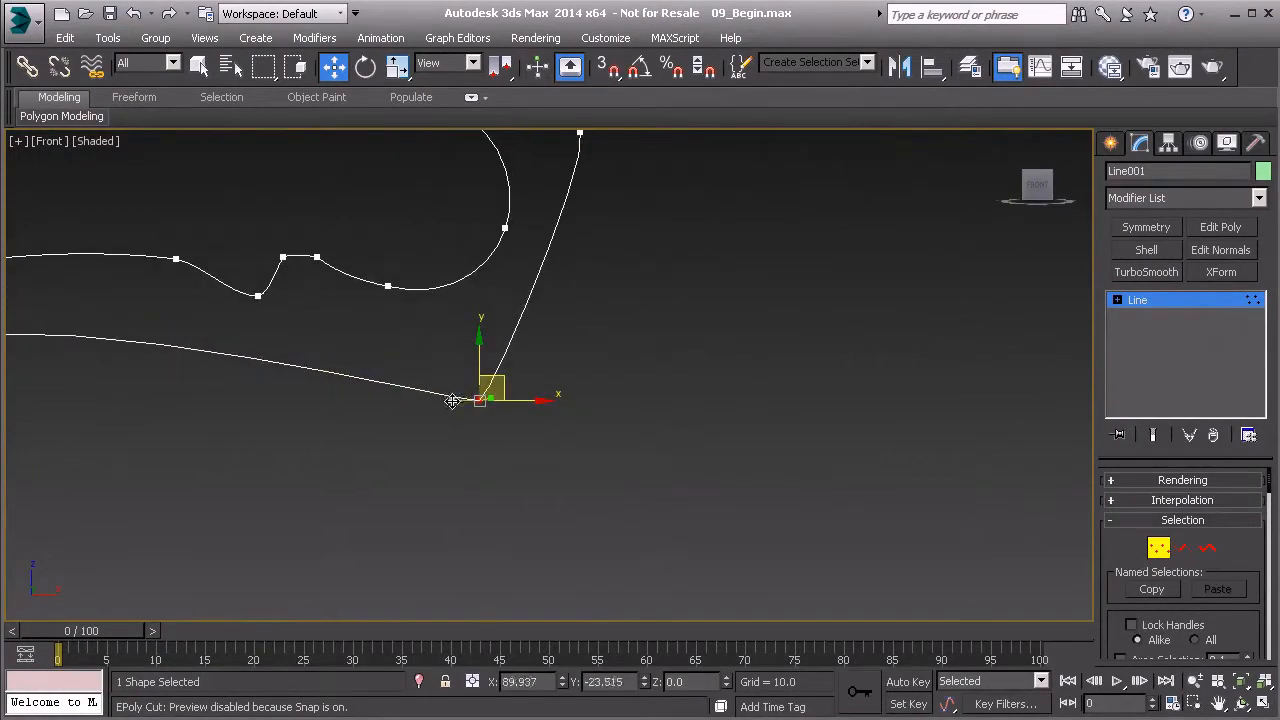
scroll(490, 409, "up", 3)
scroll(439, 408, "up", 2)
left_click_drag(416, 400, 426, 402)
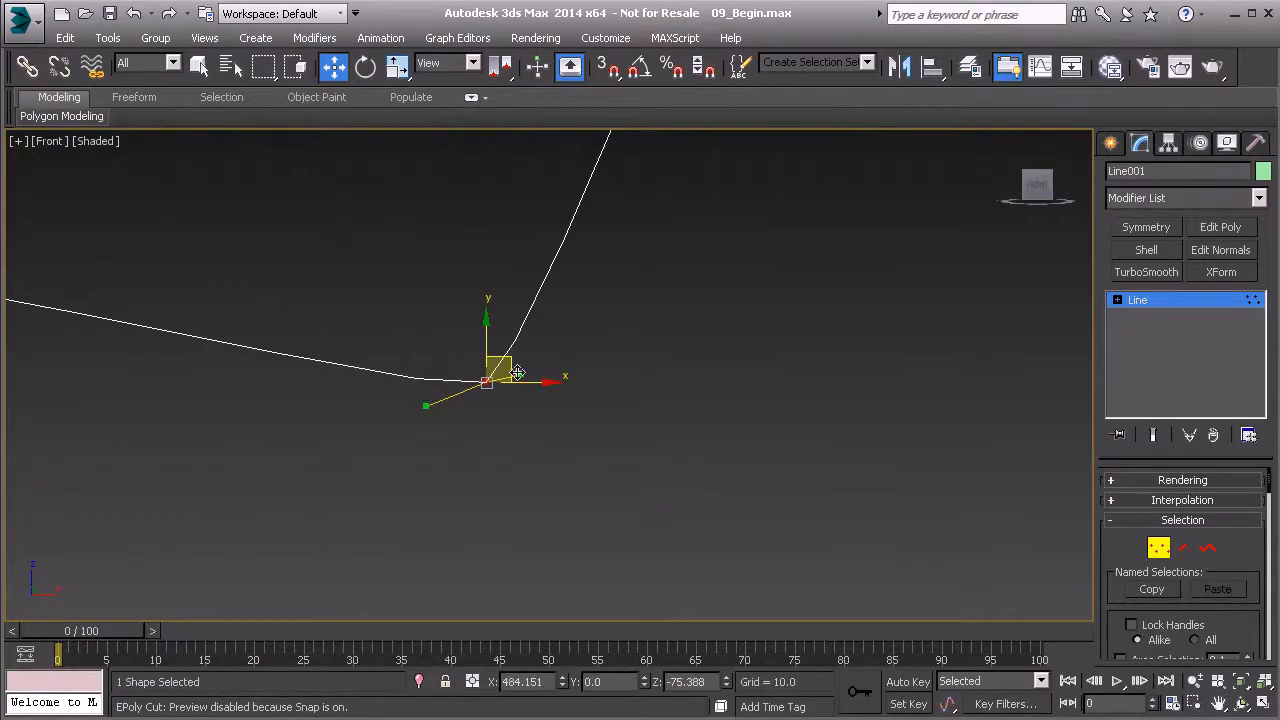
left_click_drag(520, 373, 544, 360)
Lower the blade's upper outer corner vertex slightly, finish vertex editing and deselect the outline
scroll(461, 388, "down", 5)
middle_click_drag(416, 374, 610, 391)
scroll(610, 390, "up", 1)
middle_click_drag(627, 268, 604, 316)
scroll(604, 317, "up", 2)
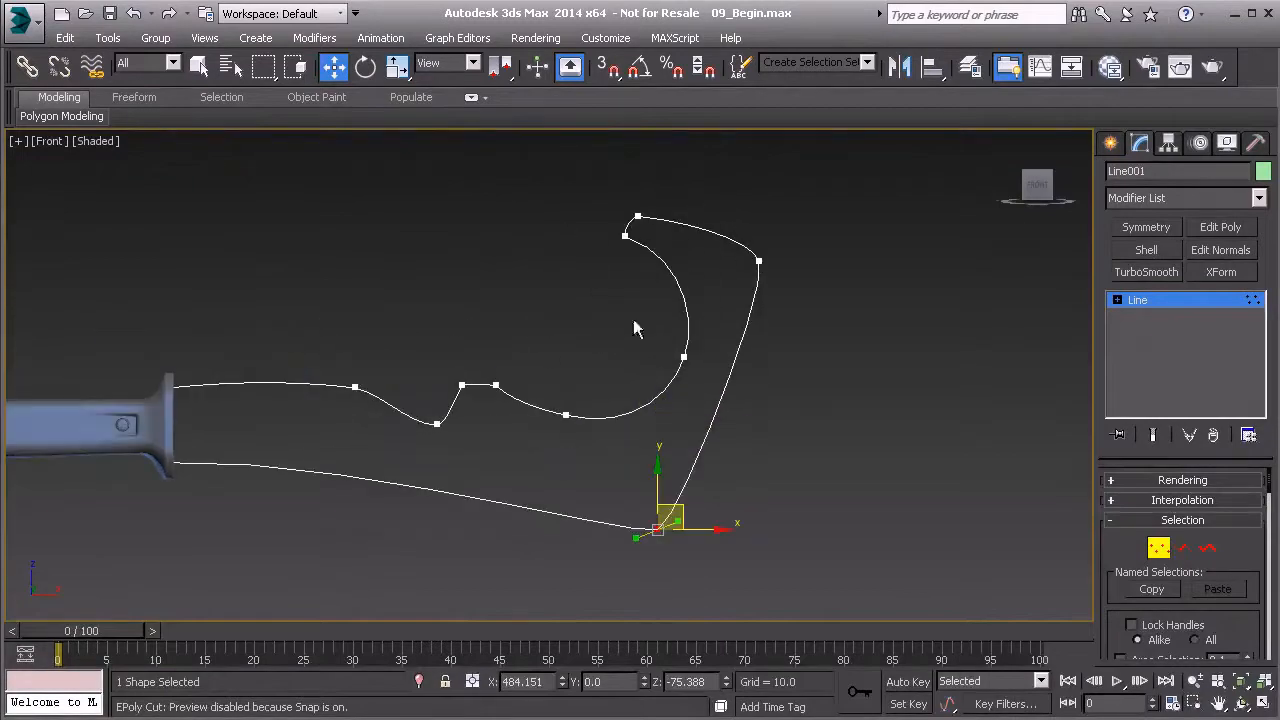
left_click(759, 262)
left_click_drag(783, 240, 783, 261)
middle_click_drag(450, 406, 598, 383)
scroll(618, 367, "down", 2)
left_click(1160, 550)
left_click(691, 446)
middle_click_drag(609, 428, 690, 431)
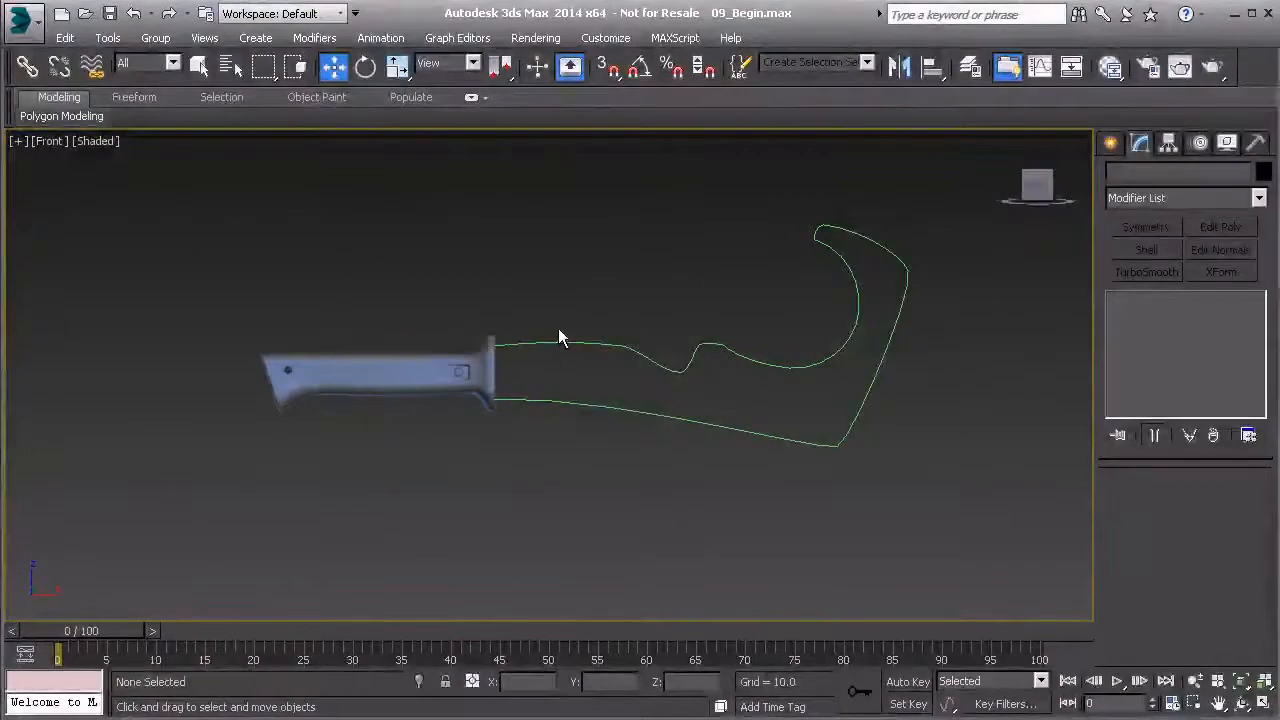
Apply an Extrude modifier with an amount of 10 to the blade outline and show it in the Perspective view
left_click(660, 364)
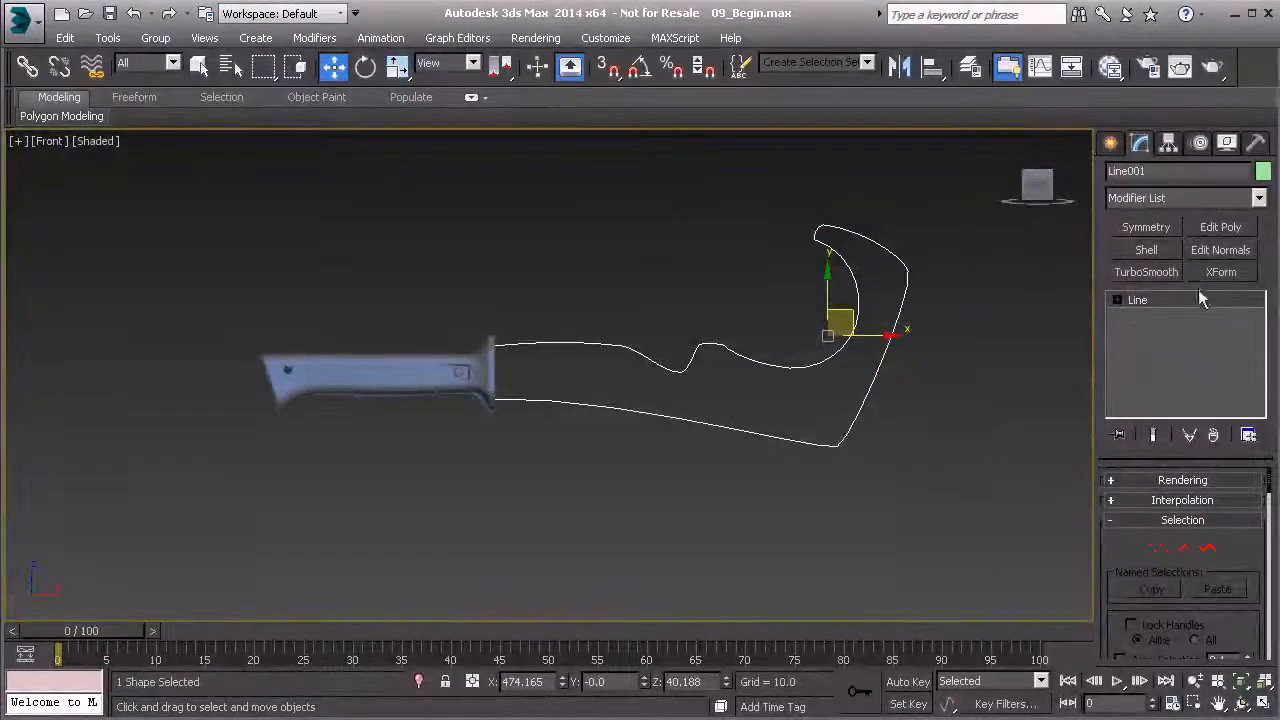
left_click(1259, 199)
left_click_drag(1260, 250, 1250, 373)
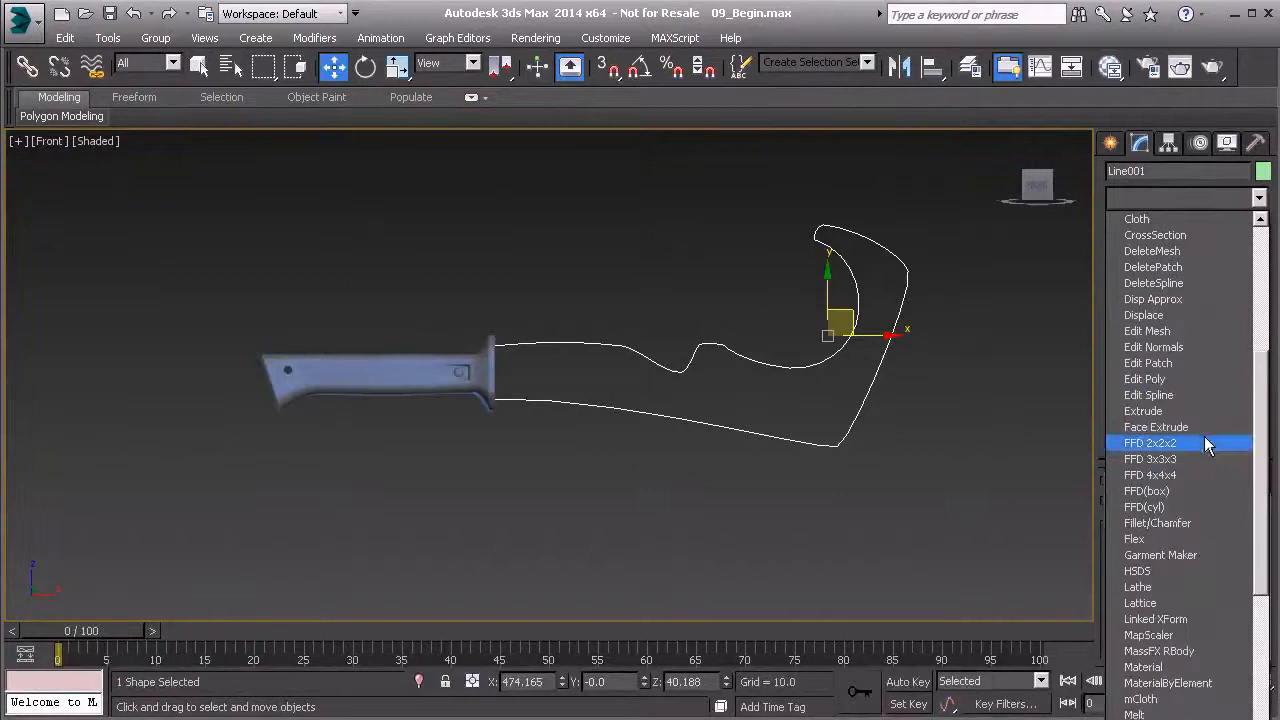
left_click(1148, 411)
middle_click_drag(874, 431, 728, 412)
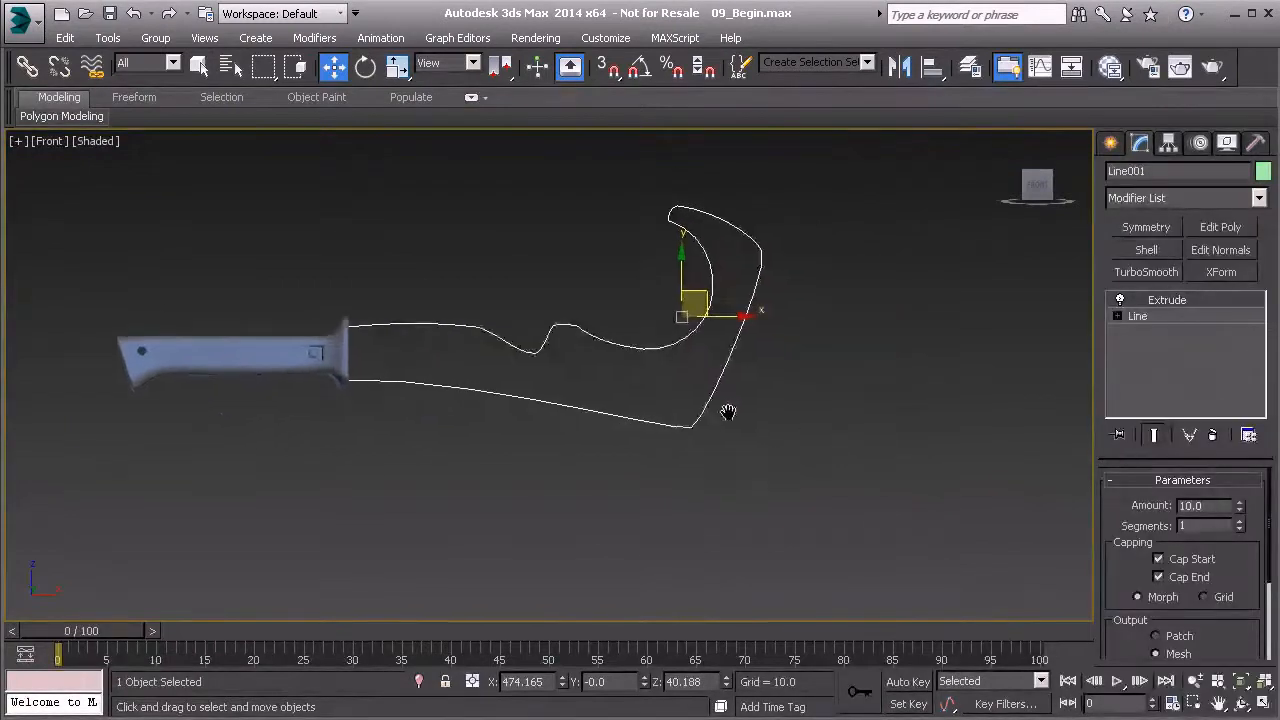
key("p")
mouse_move(593, 417)
middle_mouse_down("alt")
mouse_move(537, 434)
mouse_move(677, 463)
mouse_move(618, 452)
mouse_move(643, 397)
mouse_move(586, 429)
middle_mouse_up("alt")
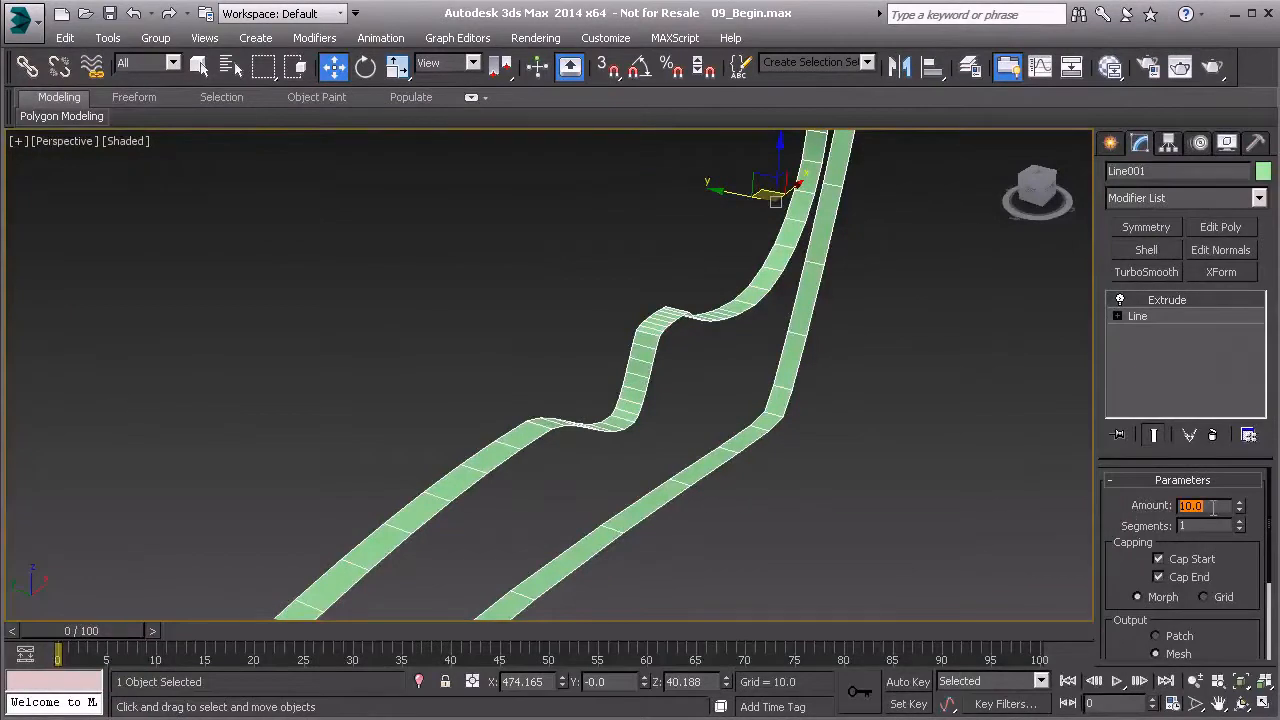
middle_click_drag(662, 490, 668, 467, "alt")
middle_click_drag(726, 473, 739, 414, "alt")
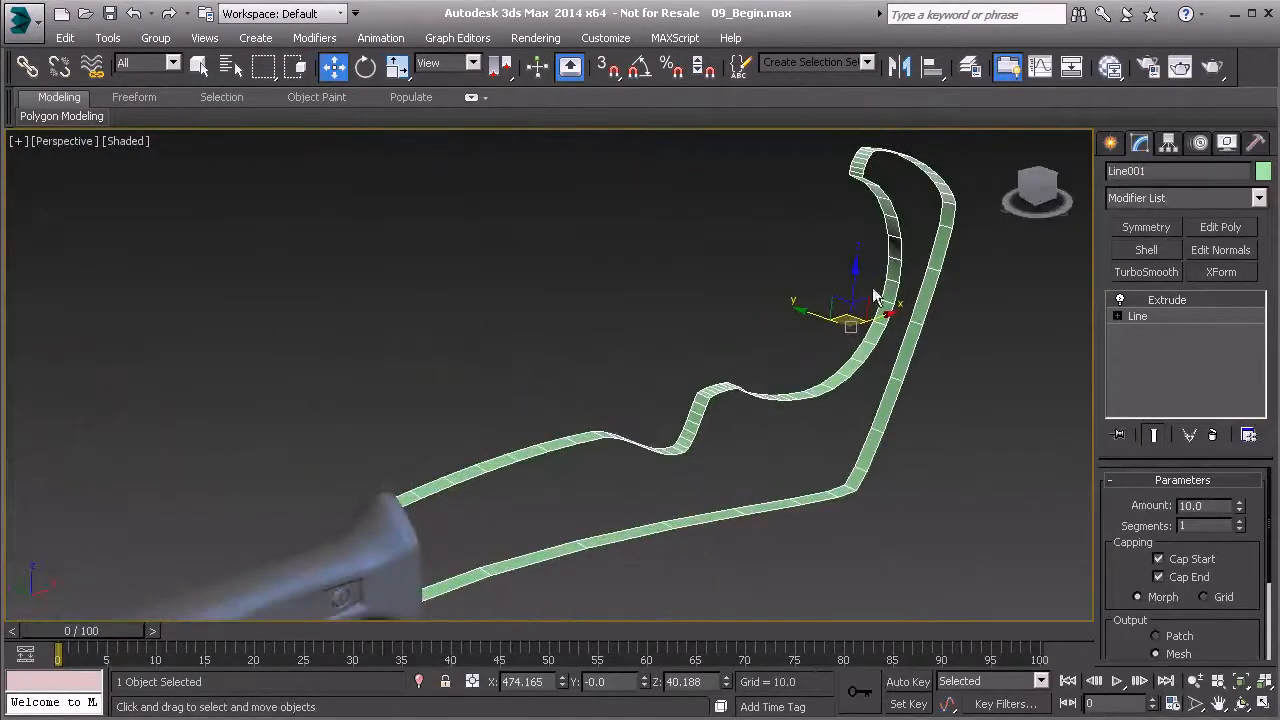
middle_click_drag(845, 505, 817, 460, "alt")
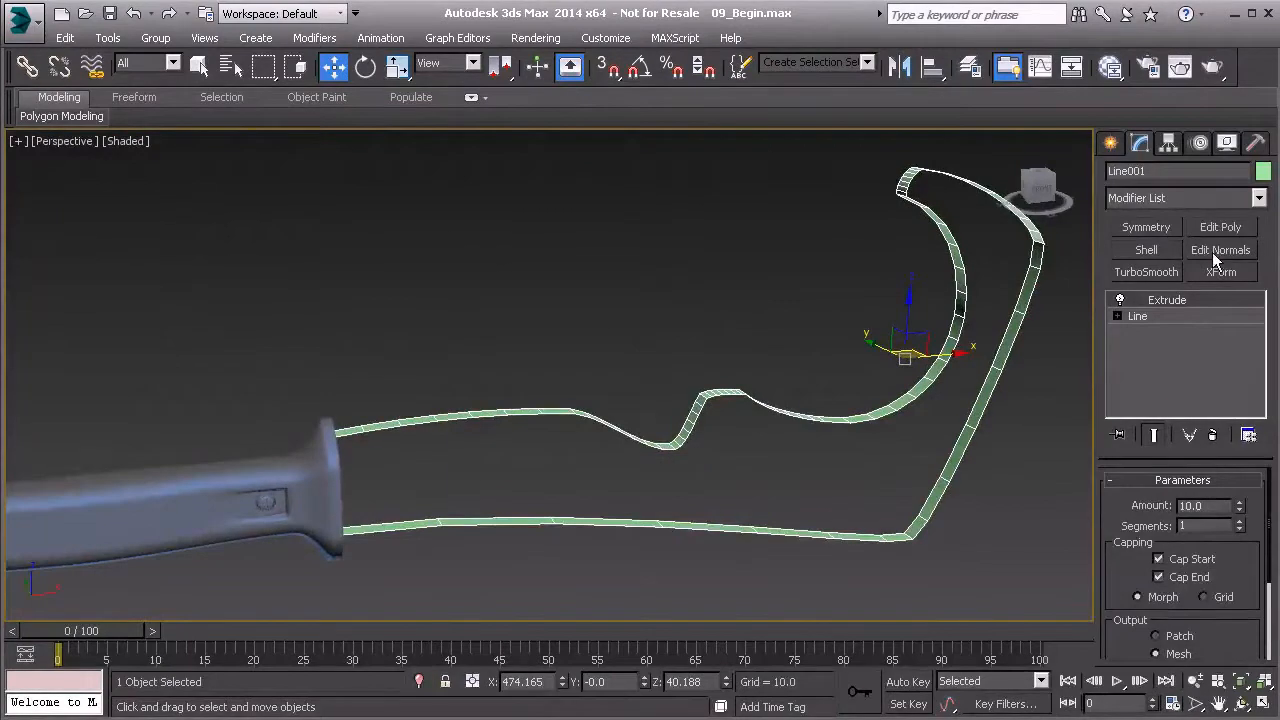
Add an Edit Poly modifier to the blade and bridge the two open end edges inside the handle's guard
left_click(1224, 228)
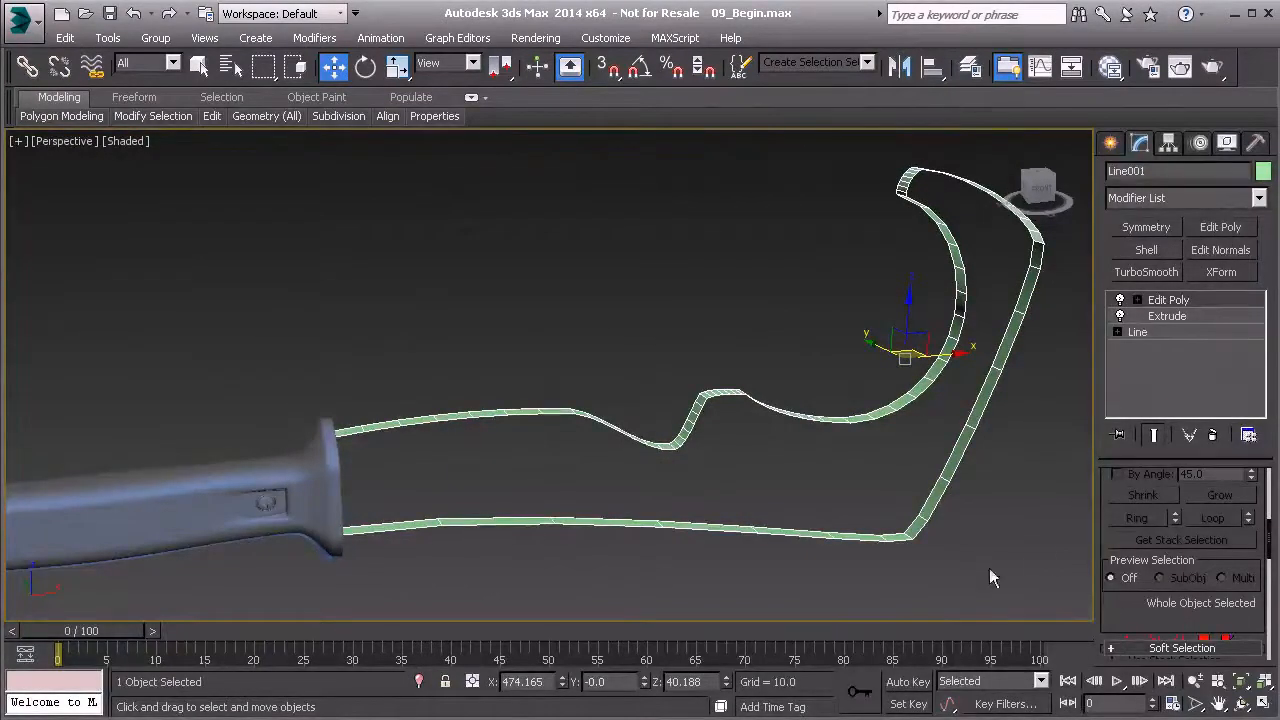
key("2")
mouse_move(837, 520)
middle_mouse_down("alt")
mouse_move(934, 484)
mouse_move(740, 470)
mouse_move(600, 420)
mouse_move(604, 390)
middle_mouse_up("alt")
key("F3")
scroll(605, 392, "up", 3)
left_click(597, 393)
left_click(587, 579, "ctrl")
scroll(1166, 520, "down", 5)
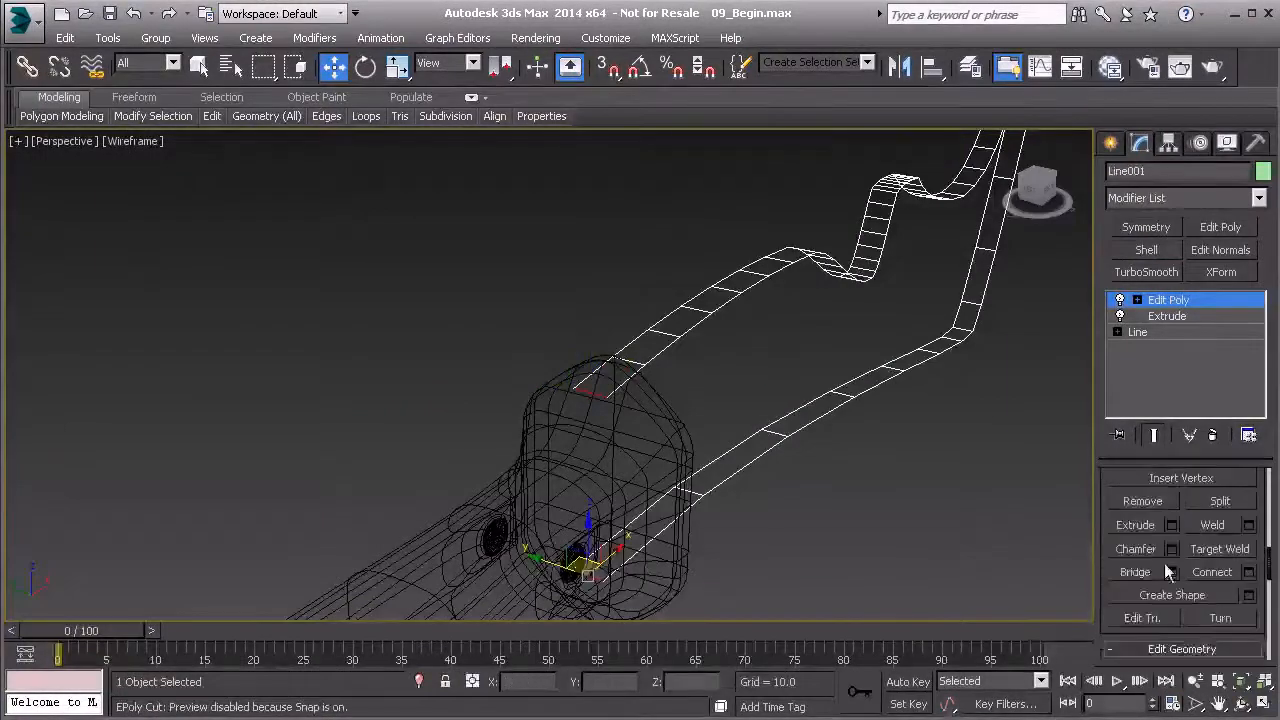
left_click(1135, 572)
middle_click_drag(799, 409, 654, 463)
Cap the open borders on both sides of the blade and leave sub-object editing
key("3")
key("F3")
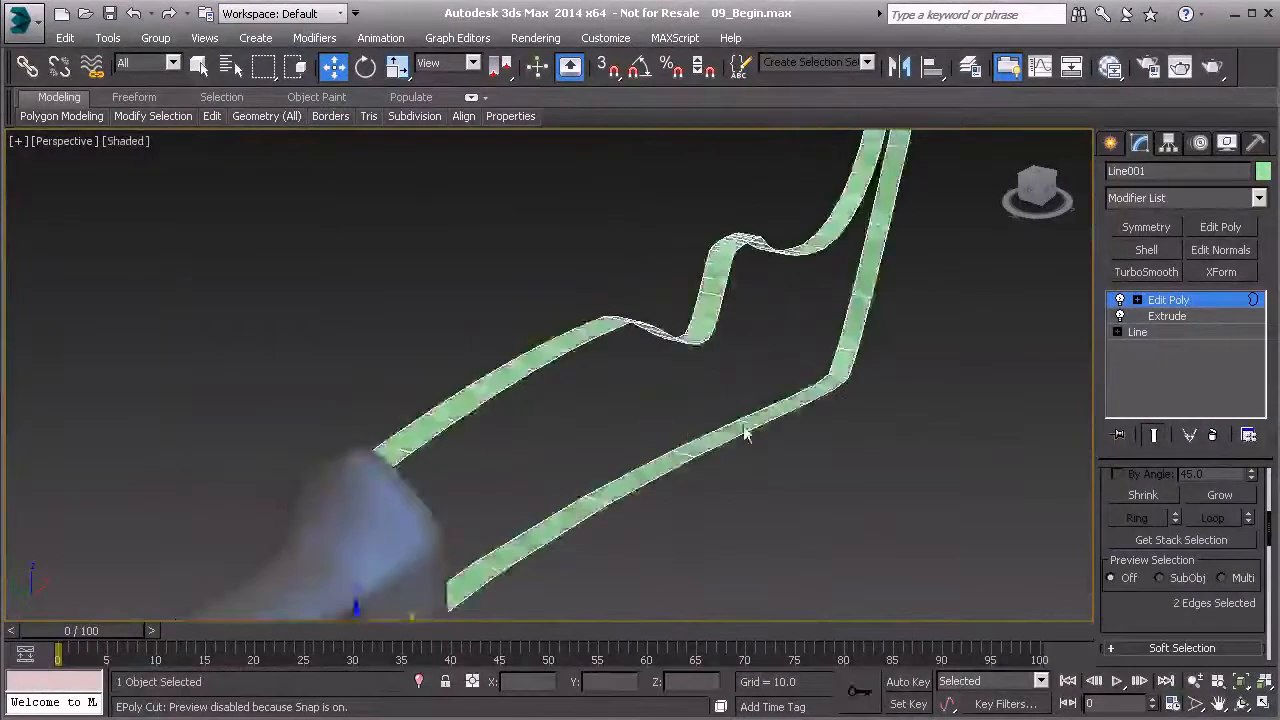
scroll(735, 433, "down", 3)
left_click_drag(717, 462, 557, 306)
scroll(700, 430, "down", 4)
mouse_move(708, 438)
middle_mouse_down("alt")
mouse_move(685, 413)
mouse_move(782, 394)
middle_mouse_up("alt")
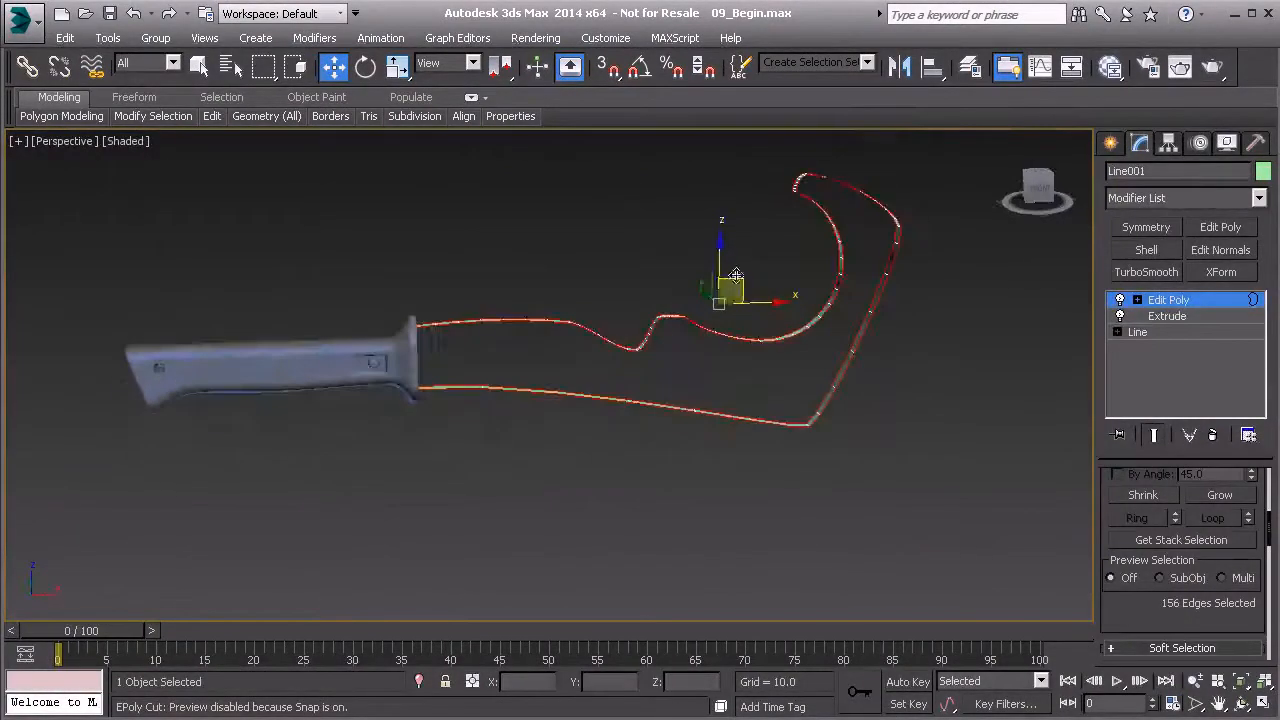
scroll(1228, 580, "down", 5)
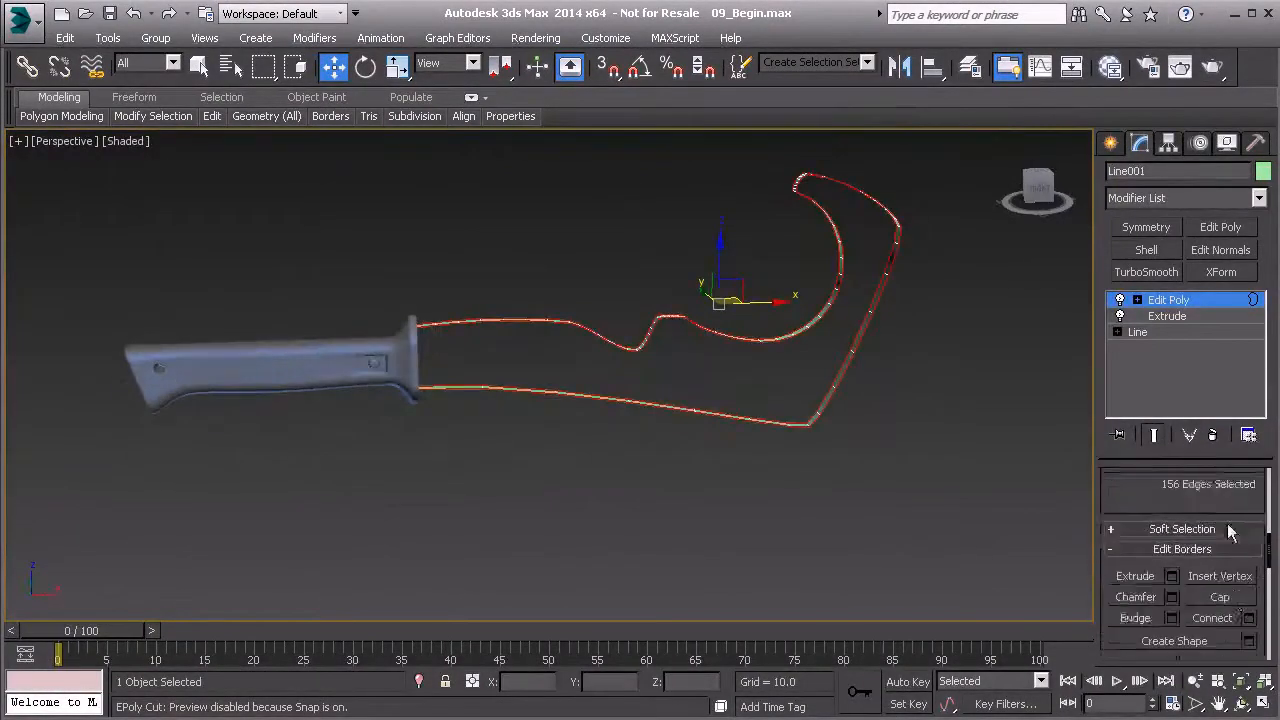
left_click(1220, 567)
scroll(415, 387, "up", 3)
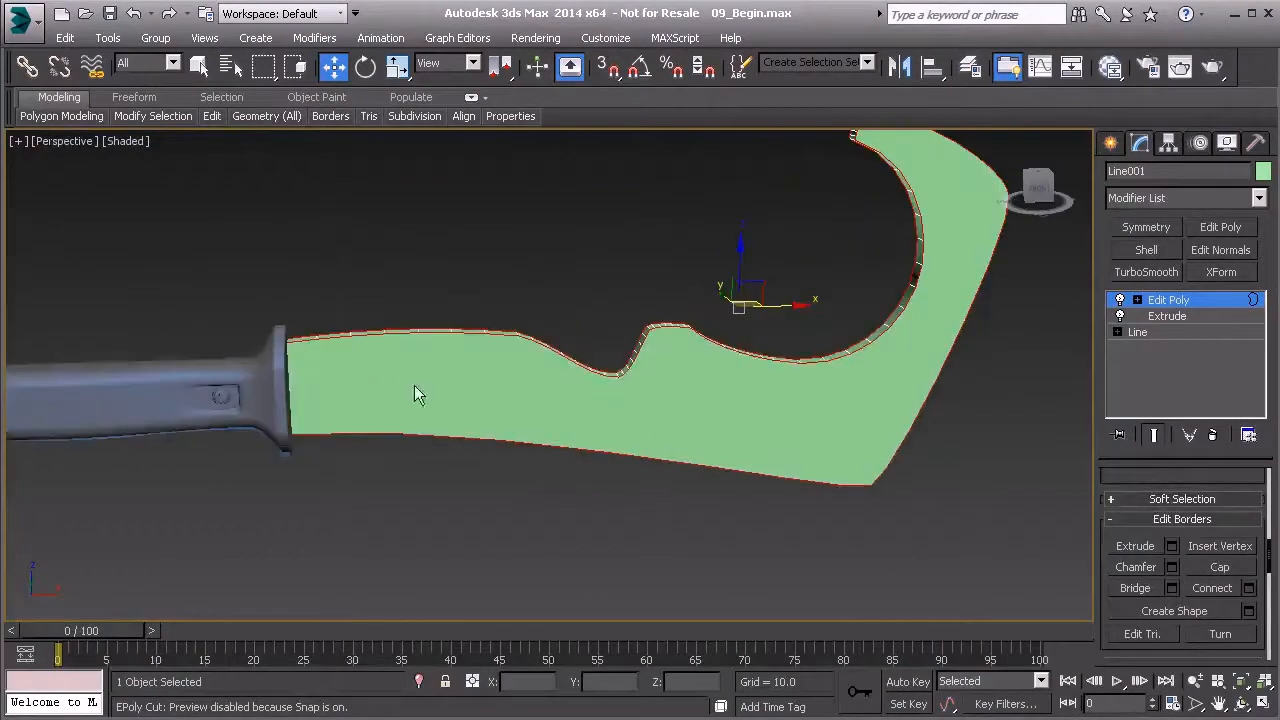
middle_click_drag(847, 205, 468, 368, "alt")
scroll(468, 368, "down", 3)
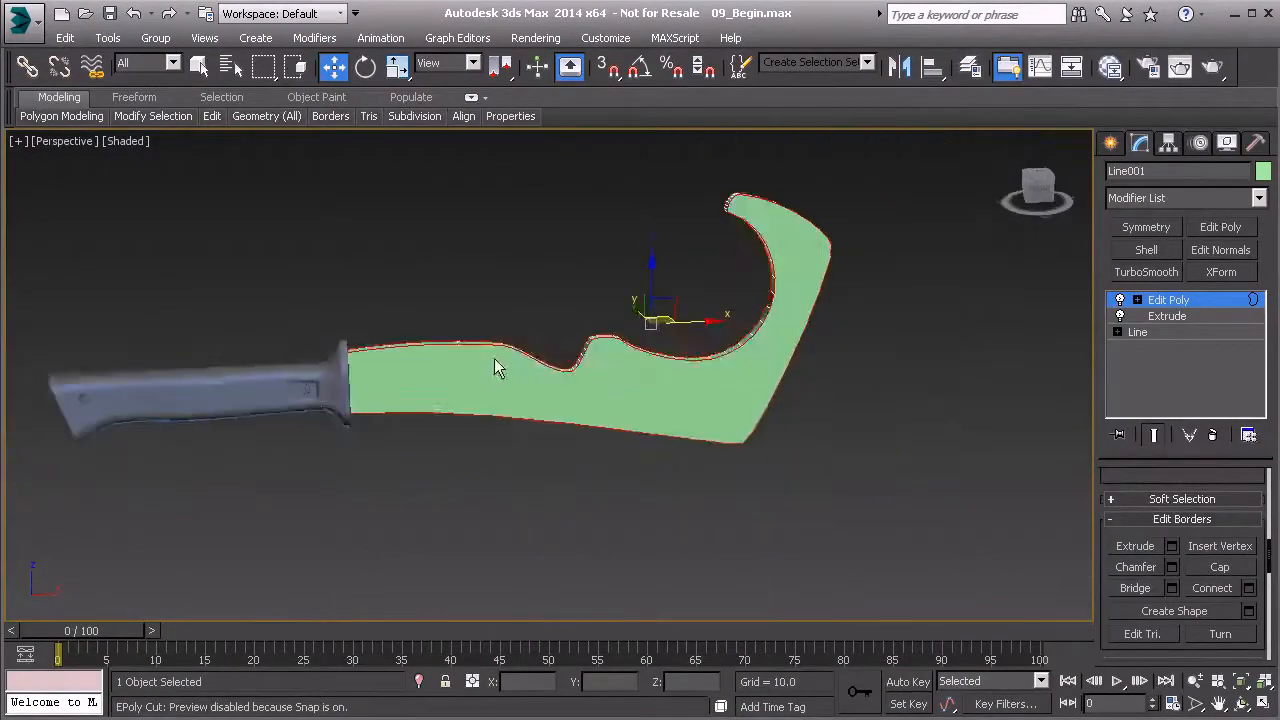
left_click(1175, 301)
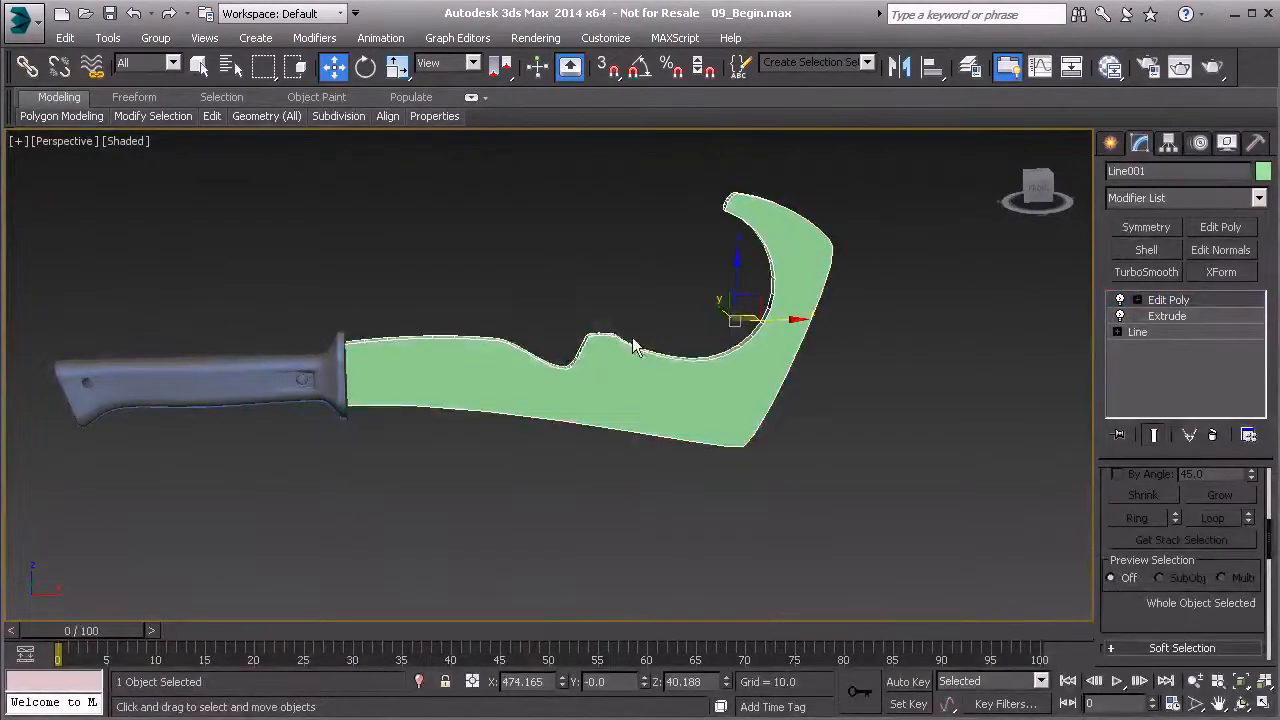
key("f")
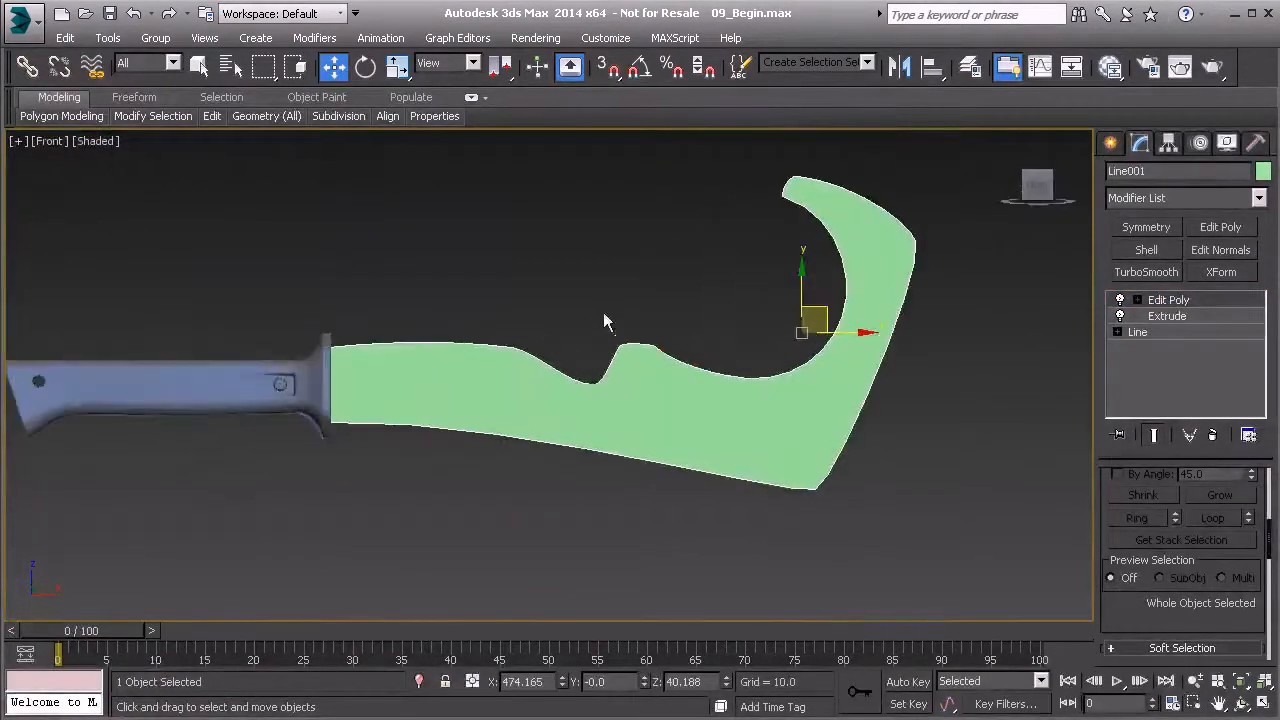
left_click(1155, 332)
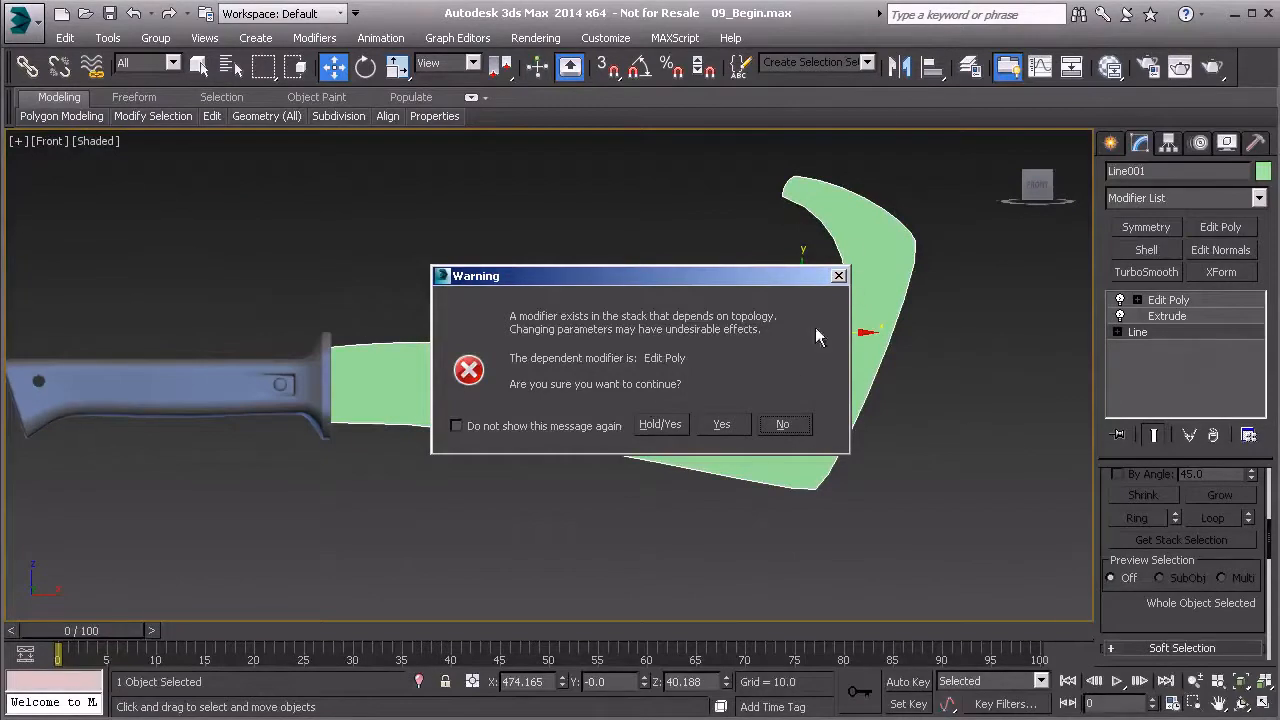
left_click(844, 282)
middle_click_drag(801, 304, 705, 398)
Set the blade's object color to black
key("p")
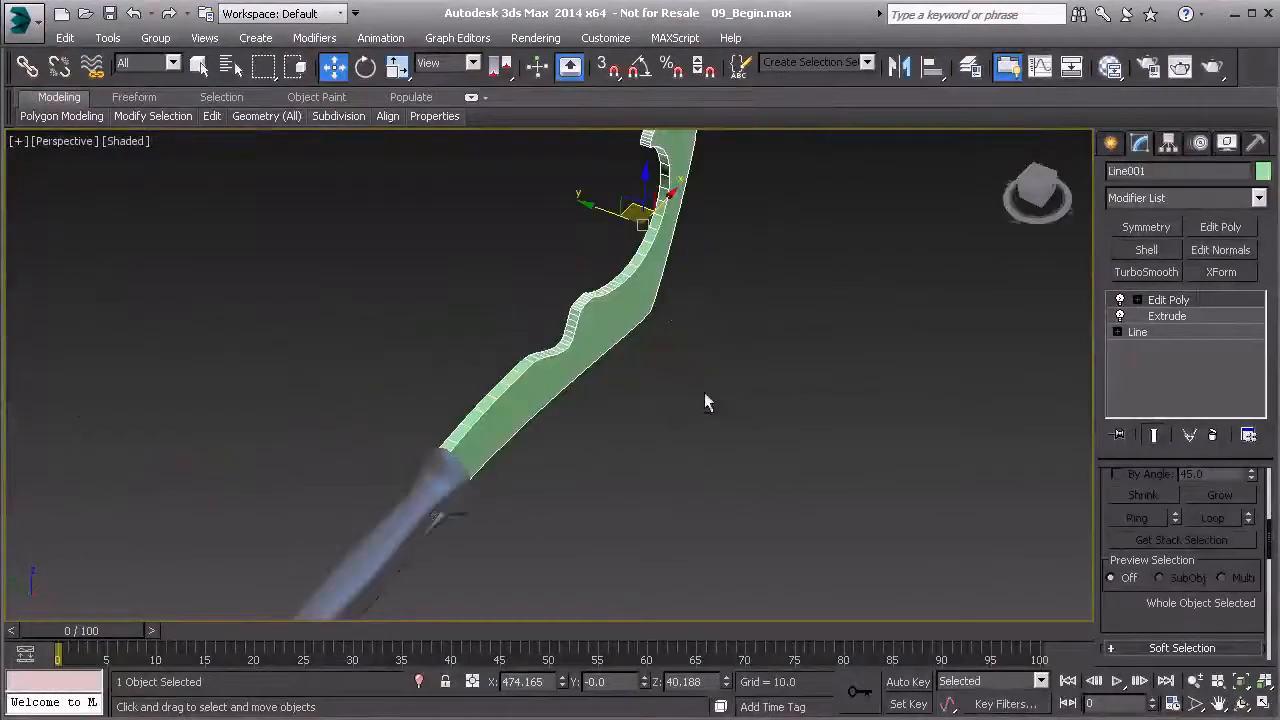
middle_click_drag(708, 336, 680, 320, "alt")
left_click(1263, 171)
left_click(670, 485)
left_click(610, 549)
key("m")
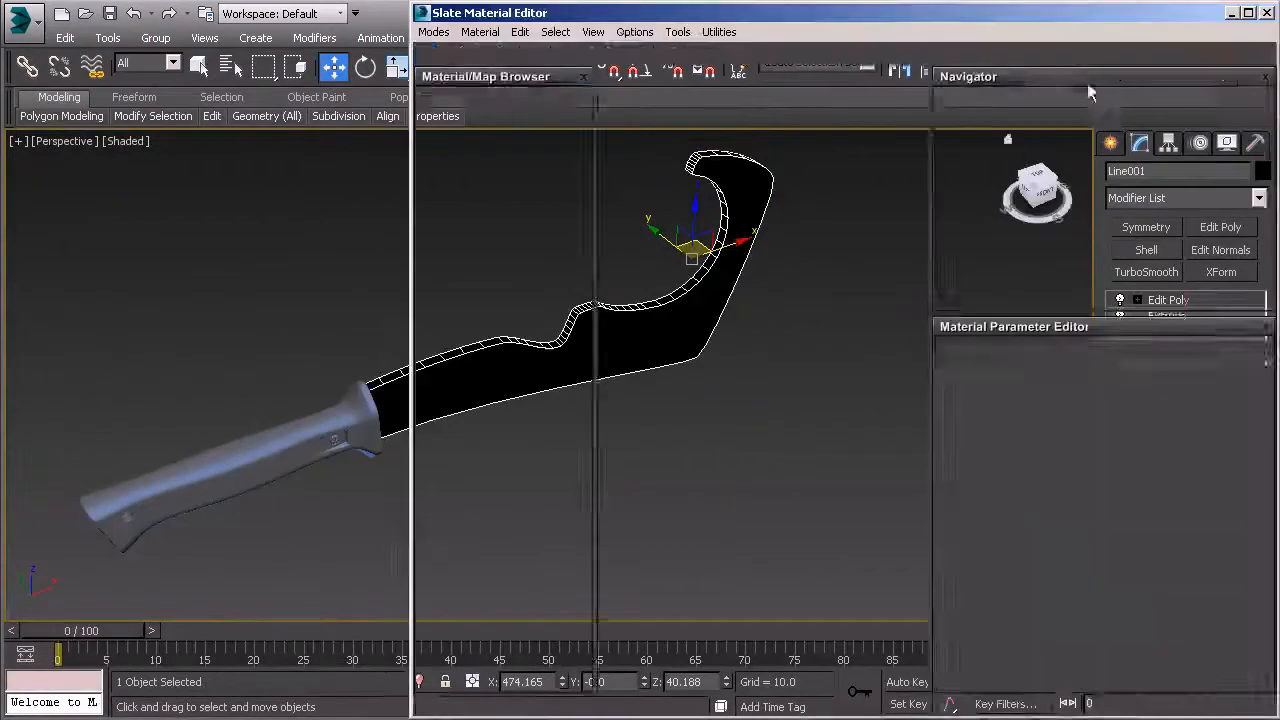
left_click(1266, 13)
Move the blade along the Y axis to about -5.8 to position its thickness within the handle's guard
left_click(603, 317)
middle_click_drag(603, 317, 554, 220, "alt")
left_click(561, 386)
left_click_drag(554, 220, 558, 220)
middle_click_drag(558, 220, 485, 308, "alt")
middle_click_drag(485, 308, 629, 378)
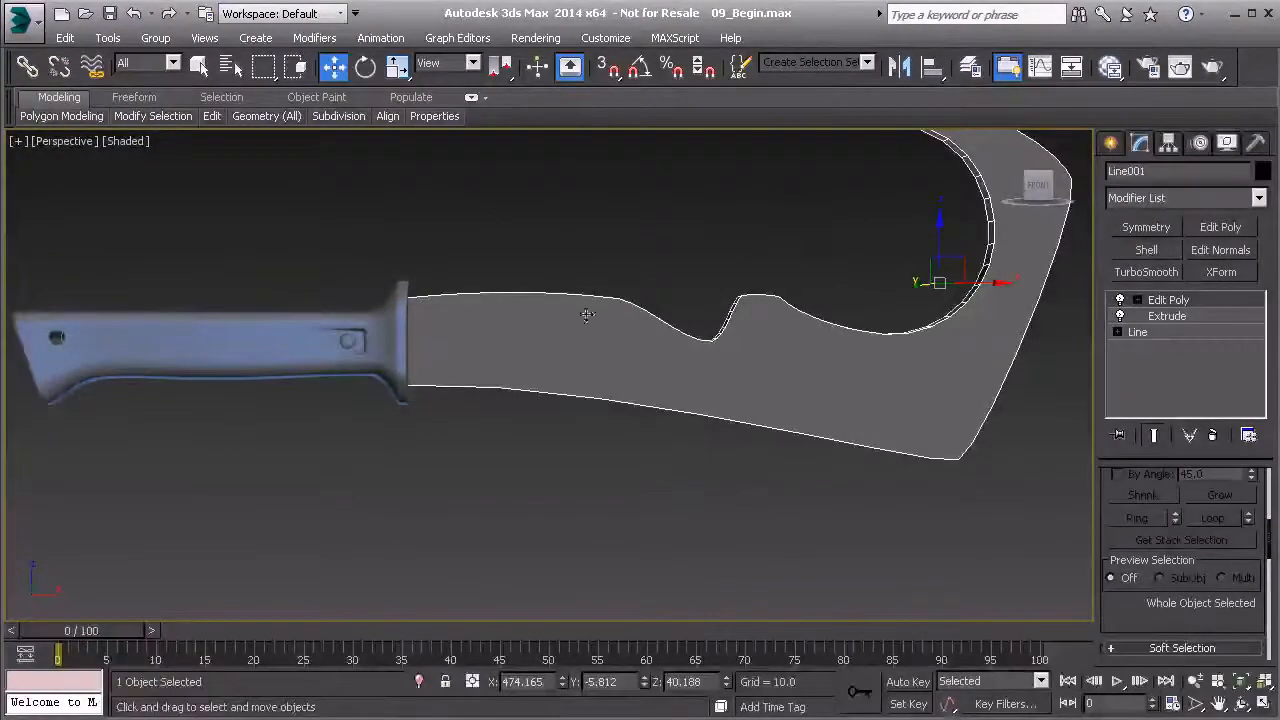
middle_click_drag(587, 316, 870, 268, "alt")
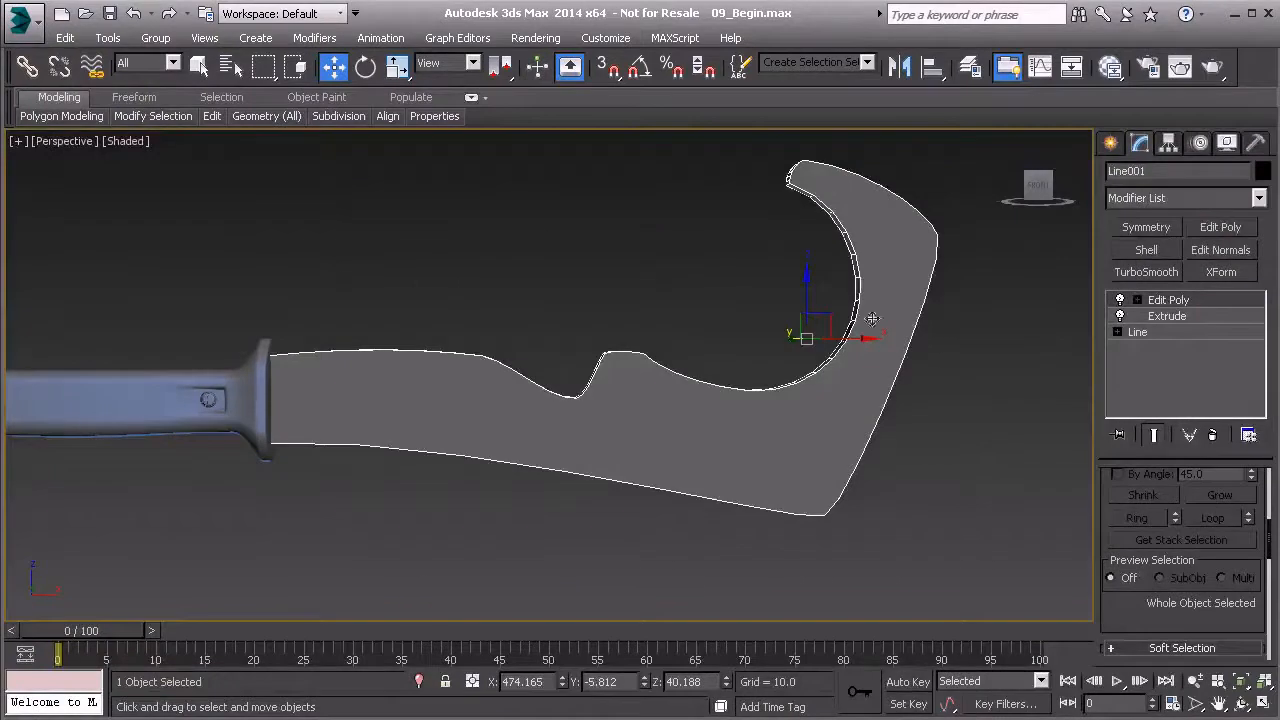